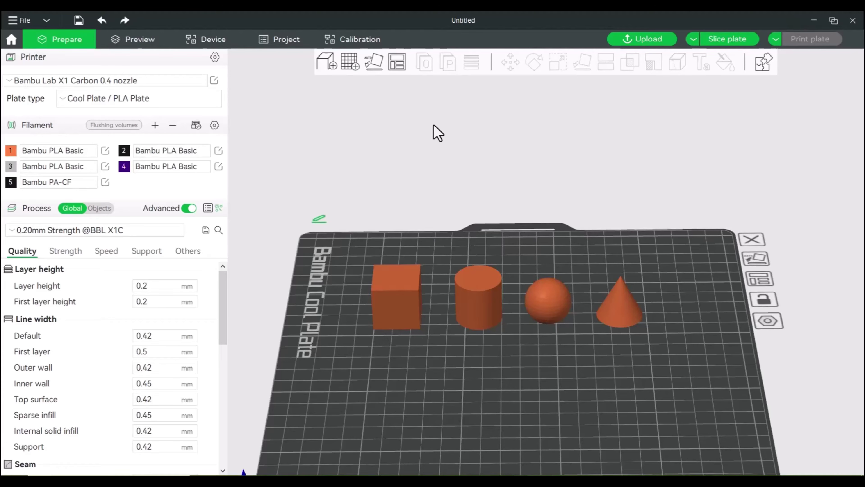
scroll(394, 288, "up", 3)
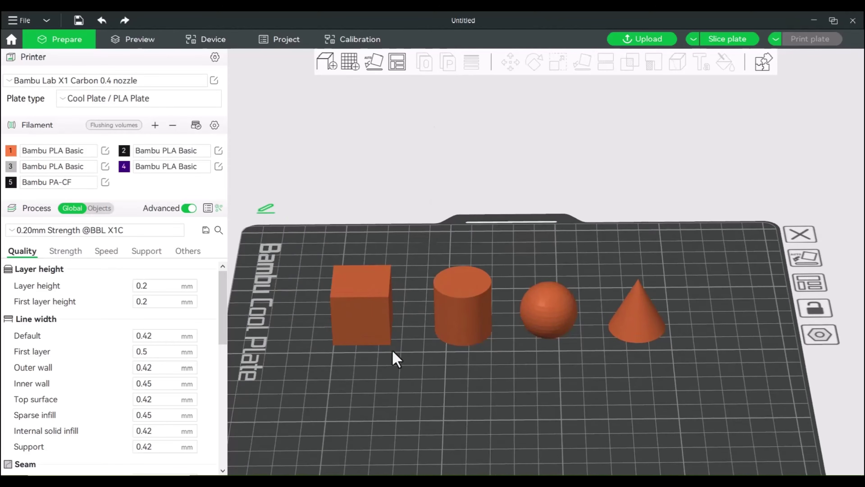
left_click_drag(379, 374, 379, 371)
right_click_drag(373, 371, 396, 381)
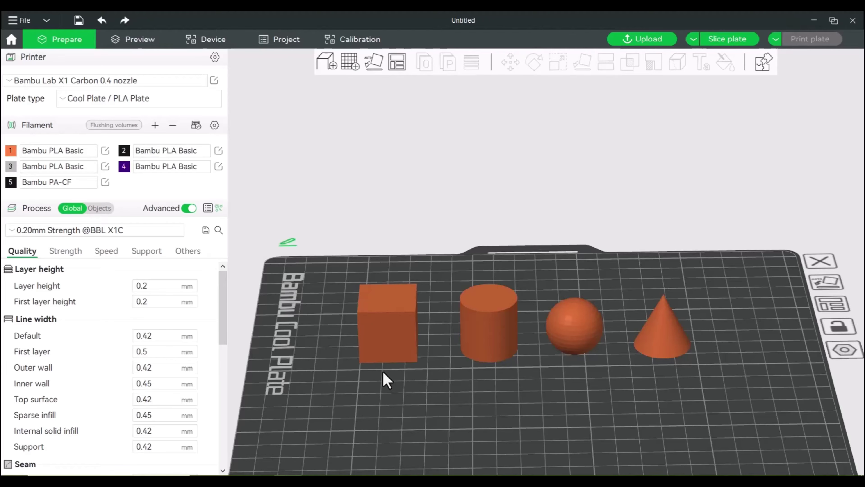
scroll(409, 391, "up", 3)
right_click_drag(421, 403, 456, 353)
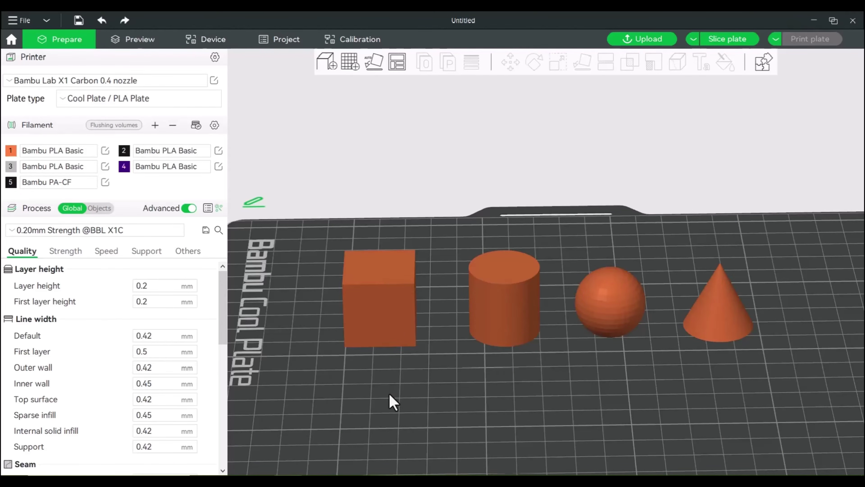
mouse_move(388, 393)
left_mouse_down()
mouse_move(389, 402)
mouse_move(380, 390)
left_mouse_up()
right_click_drag(381, 391, 384, 403)
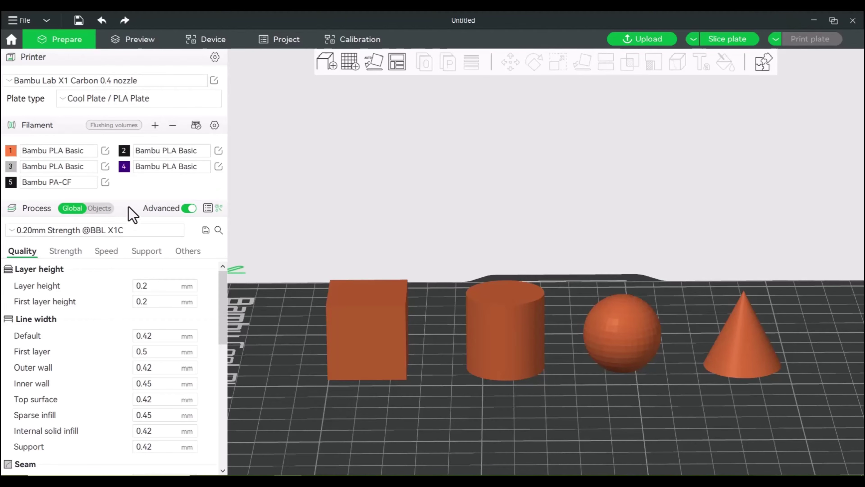
- Switch to the per-object settings and place the text "Test" at size 8 on the cube's front face
left_click(99, 209)
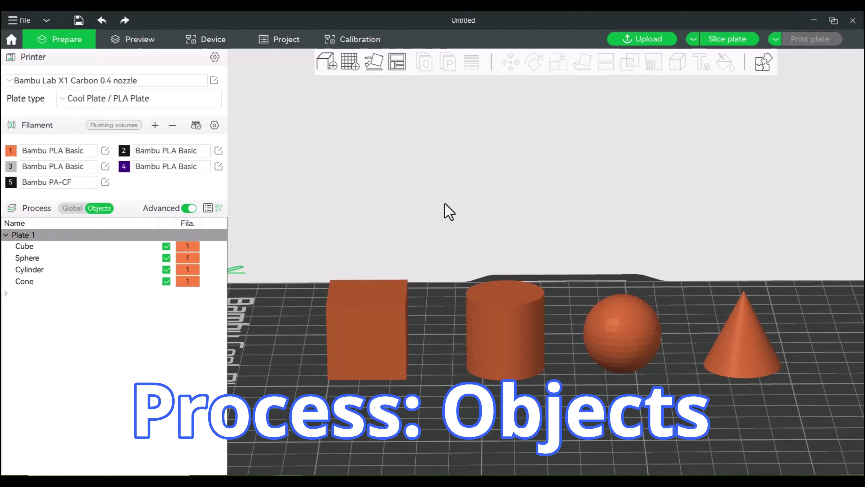
left_click(368, 341)
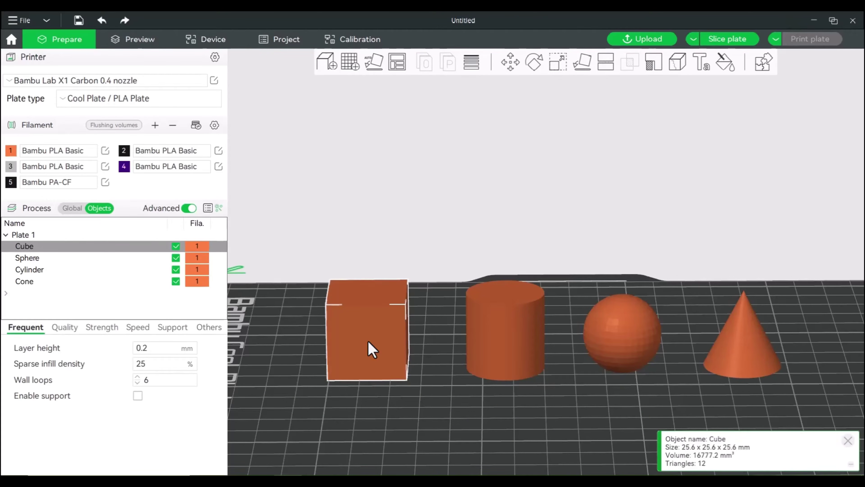
left_click(702, 69)
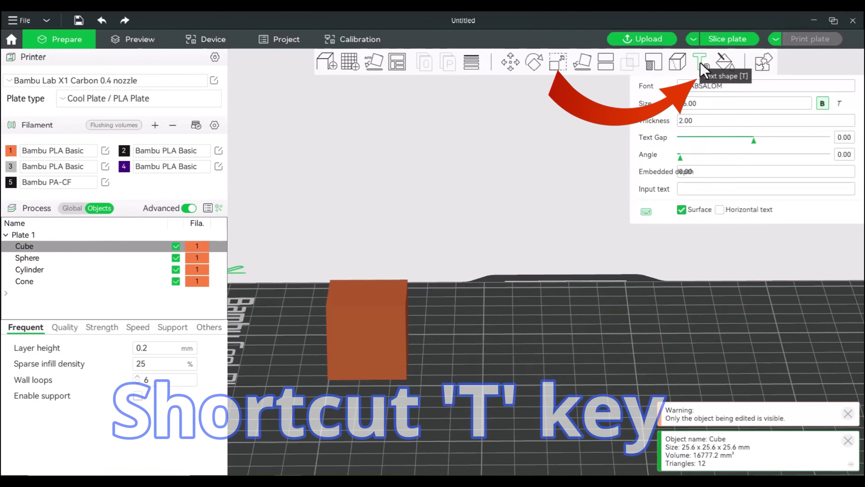
left_click(692, 189)
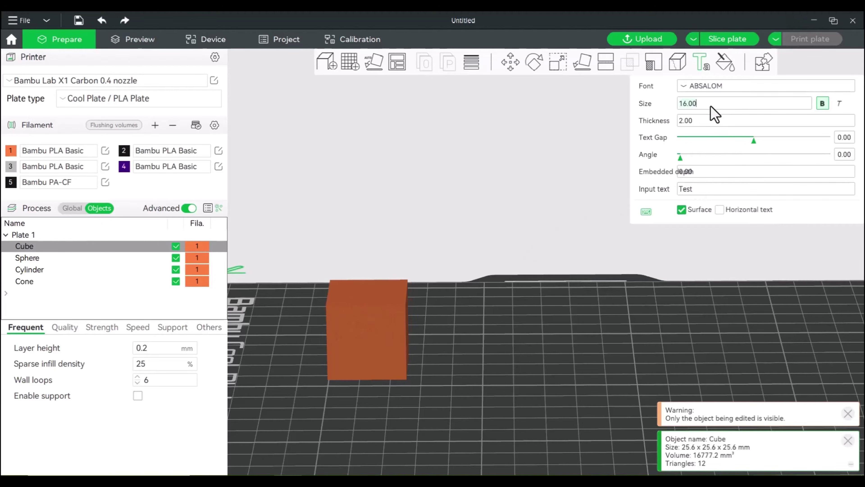
key("BackSpace")
key("BackSpace")
key("BackSpace")
key("BackSpace")
key("BackSpace")
type("8")
left_click(364, 328)
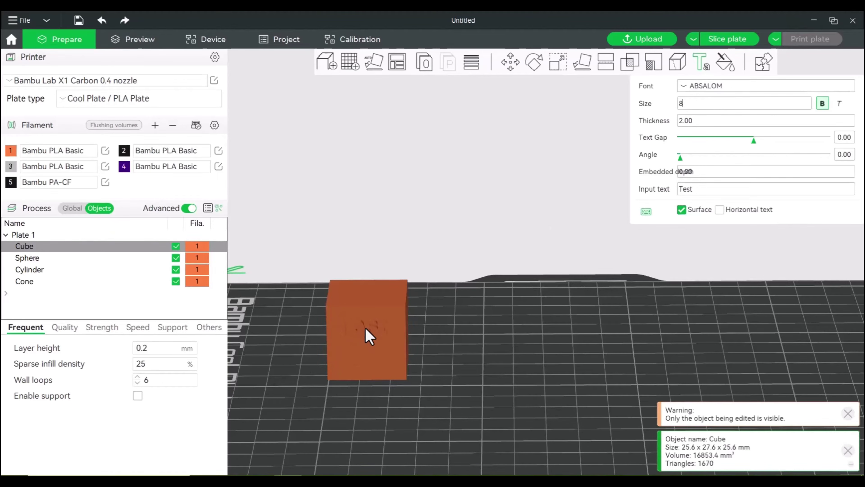
left_click(365, 328)
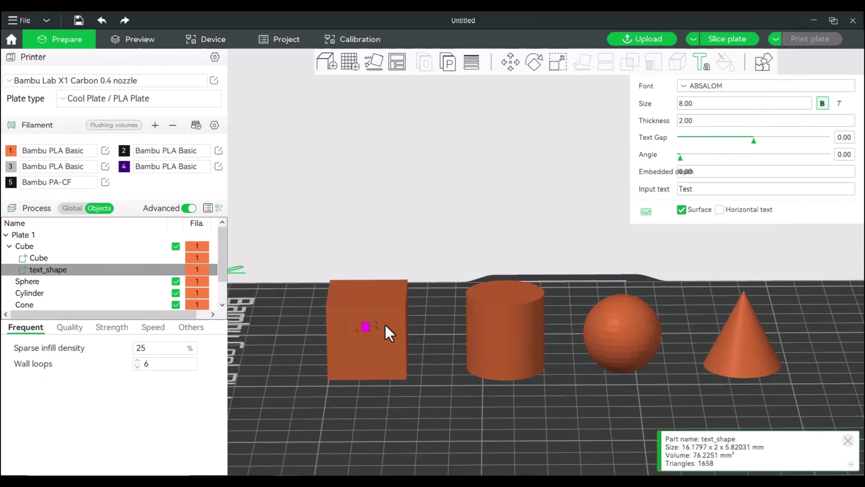
- Set the thickness of the cube's "Test" text to 0.1 and check it on the face from an angle
scroll(397, 328, "up", 6)
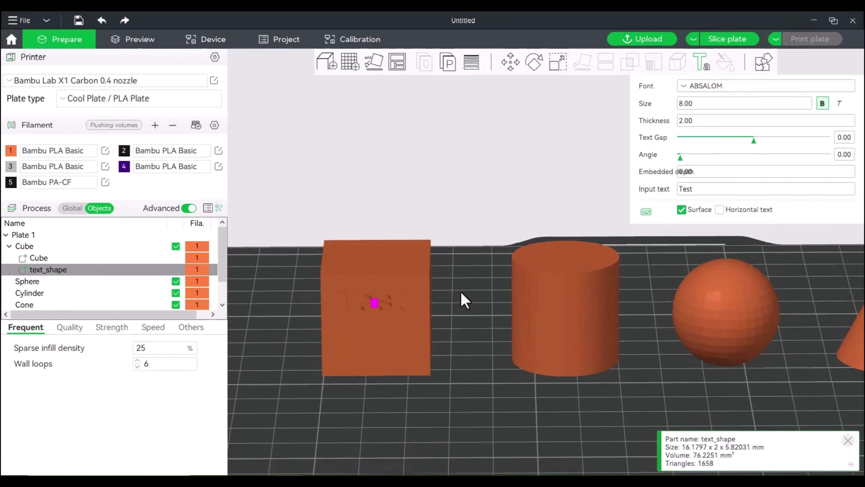
right_click_drag(432, 318, 513, 294)
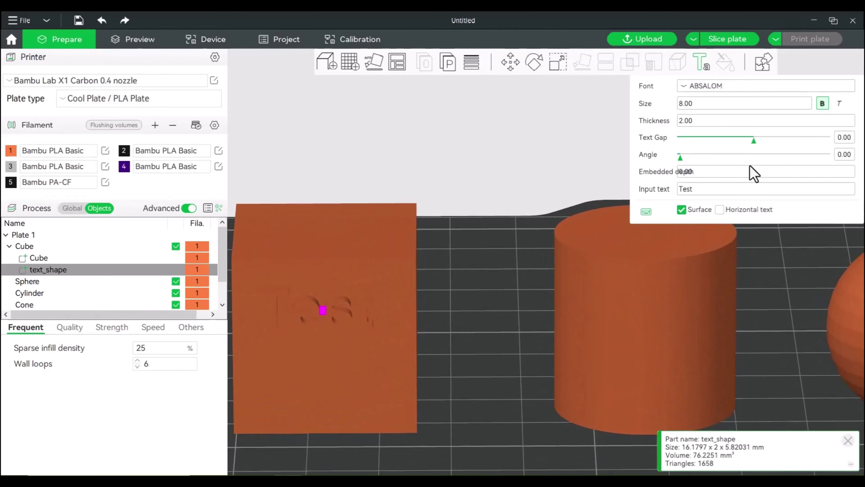
left_click(702, 120)
type(".1")
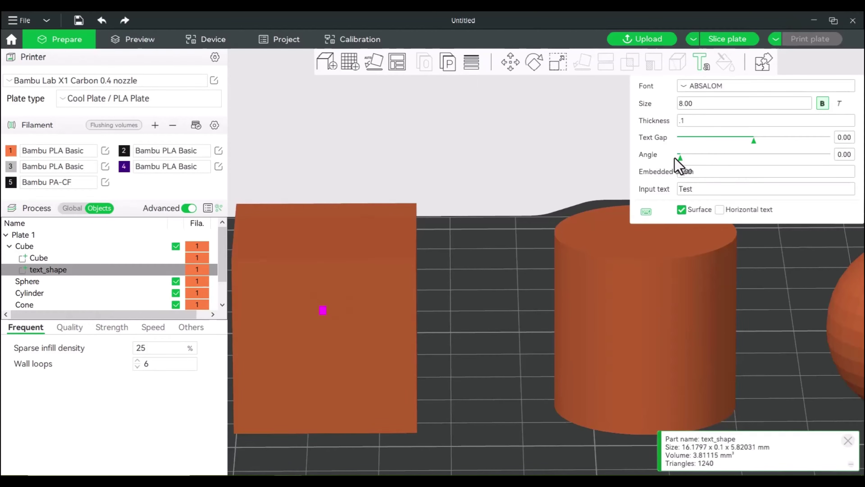
left_click_drag(467, 269, 451, 284)
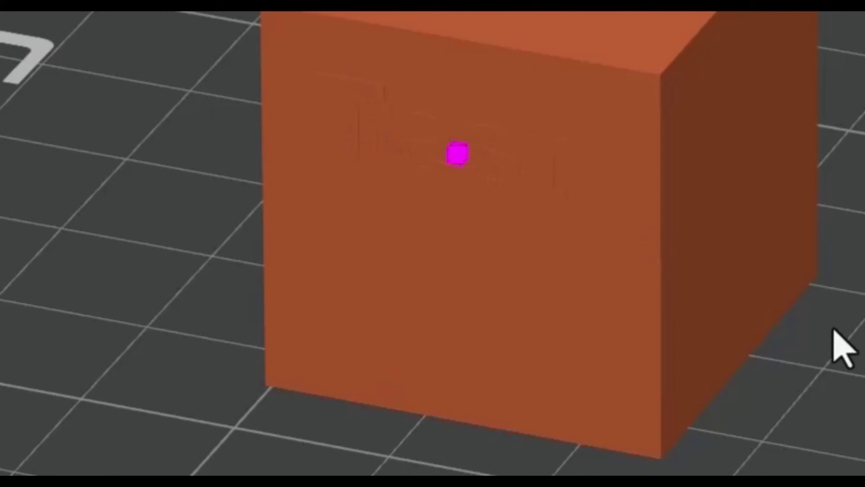
left_click_drag(606, 310, 611, 316)
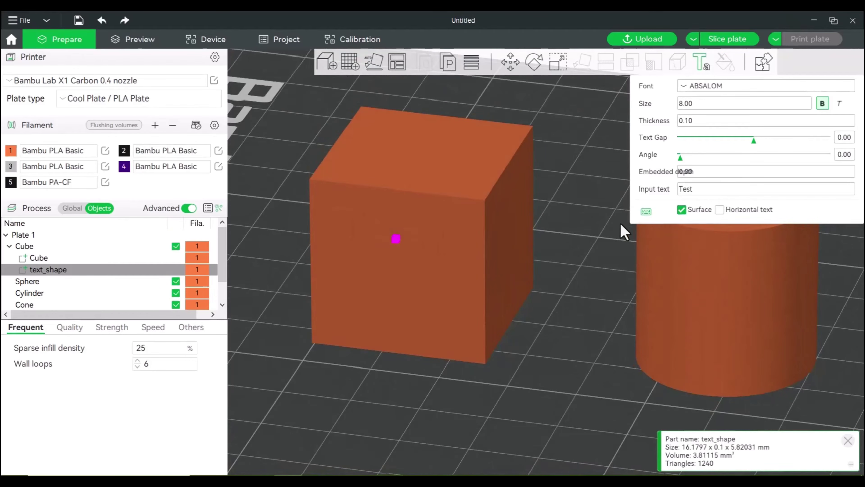
- Set the embedded depth of the cube's "Test" text to 1 and finish the text editing
left_click(698, 173)
type("1")
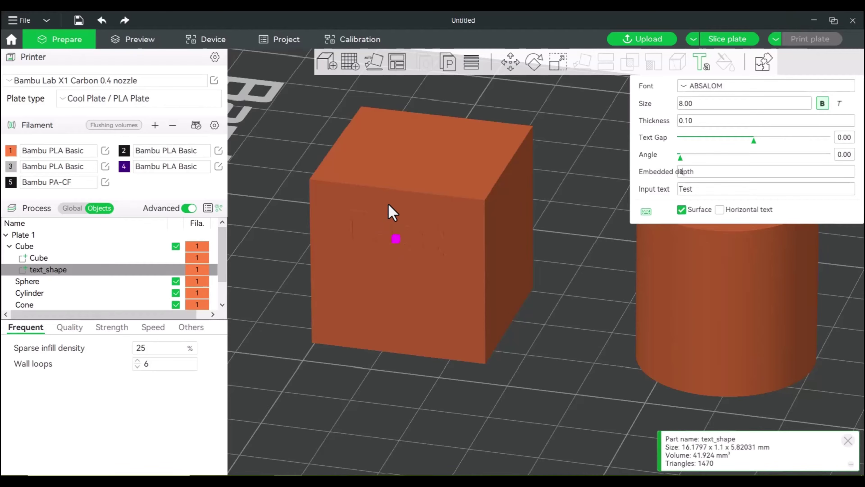
left_click(560, 264)
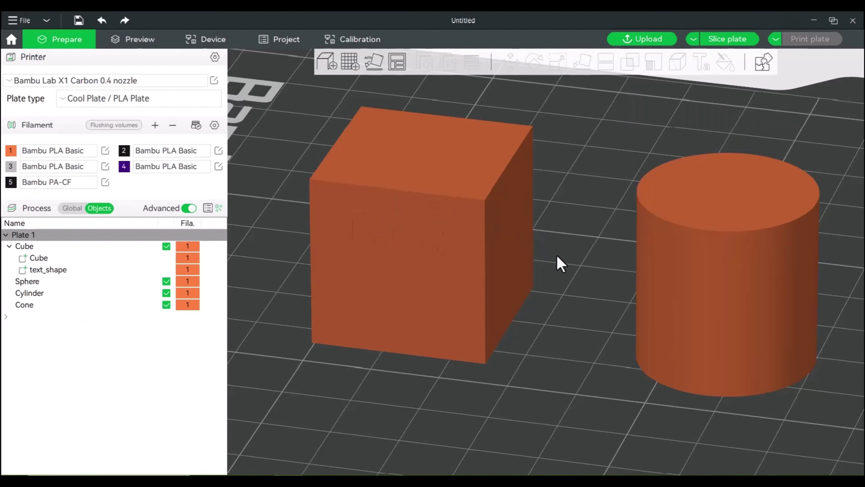
- Change the part type of the cube's text shape to Modifier
left_click(46, 270)
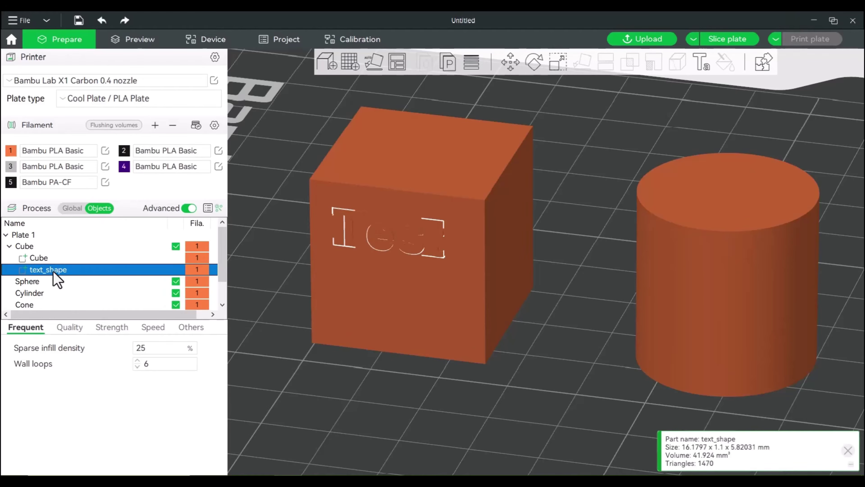
right_click(198, 274)
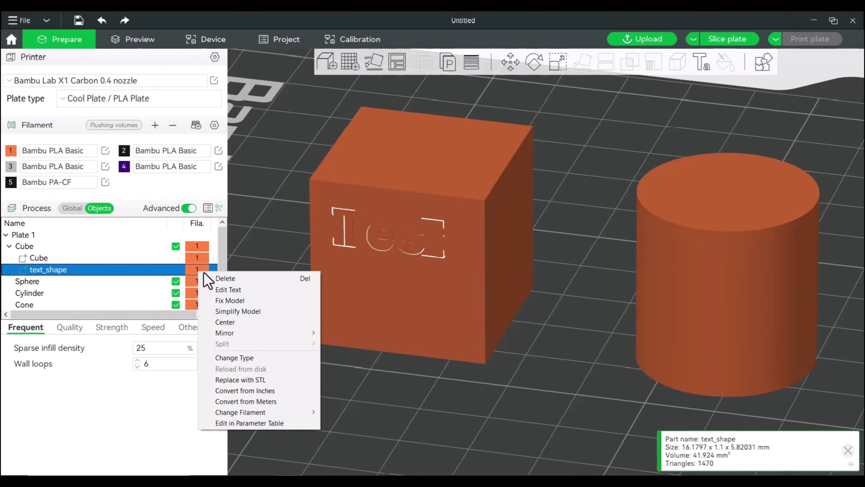
left_click(235, 357)
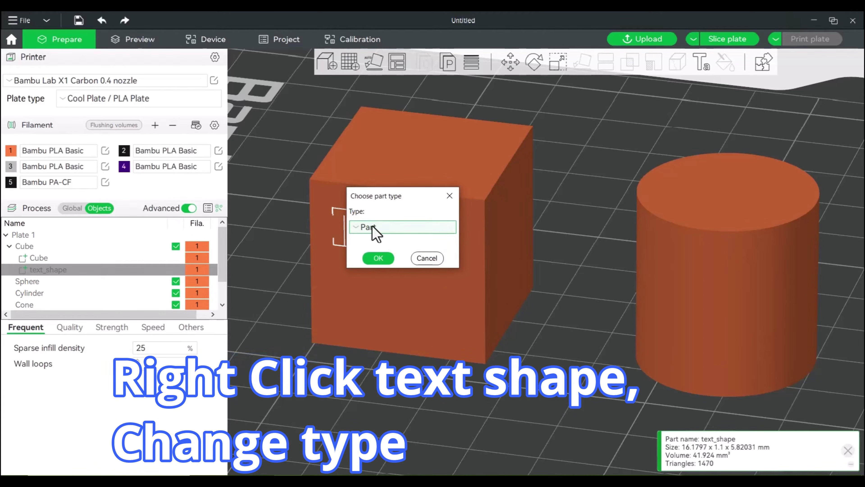
left_click(372, 228)
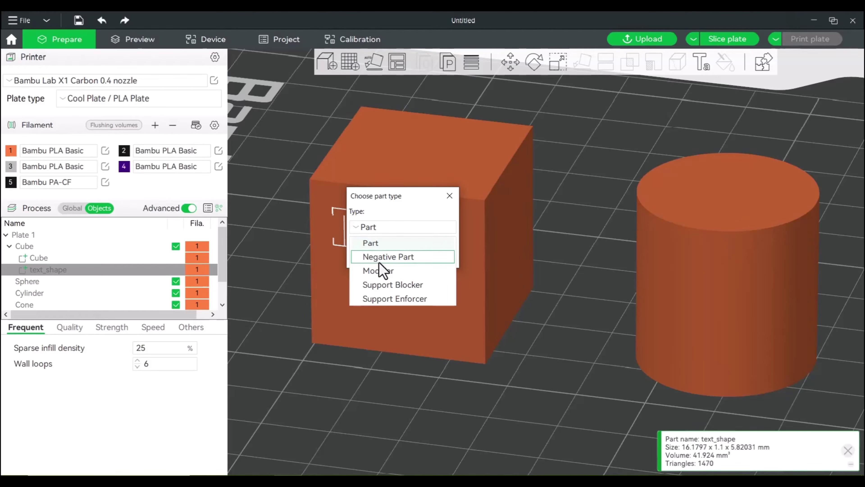
left_click(383, 271)
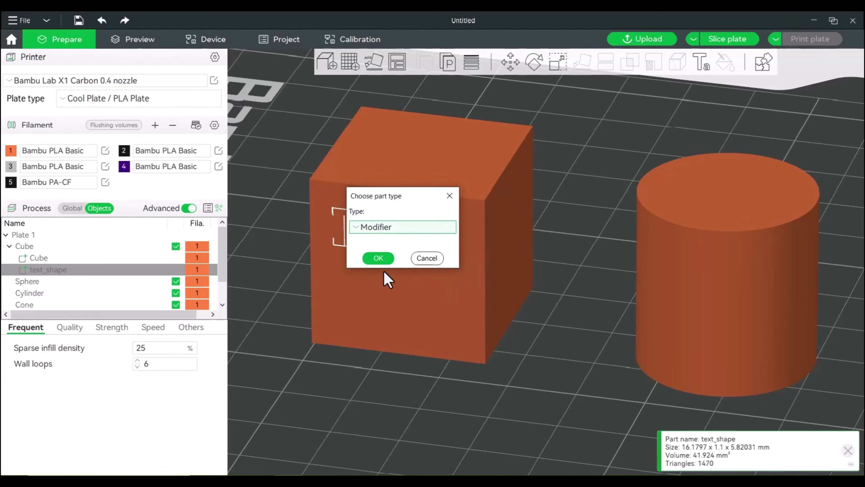
left_click(376, 259)
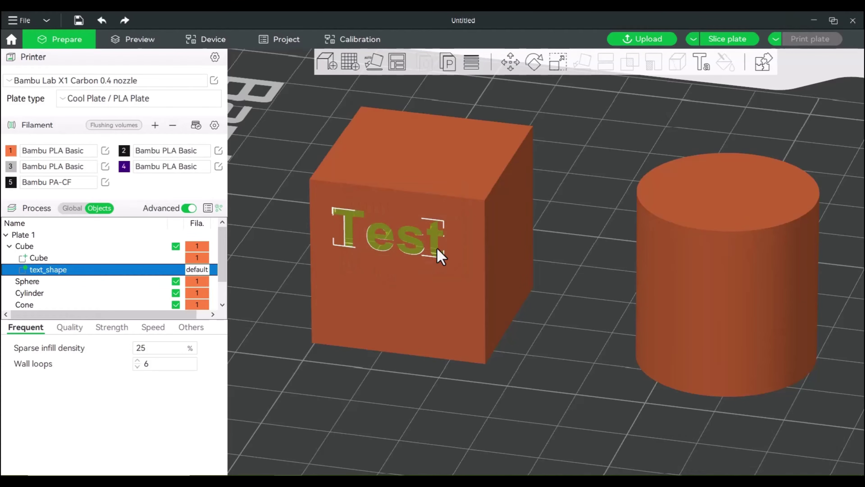
- Slice the plate to check how the modifier text looks on the cube in the preview
left_click(538, 271)
left_click_drag(537, 270, 535, 271)
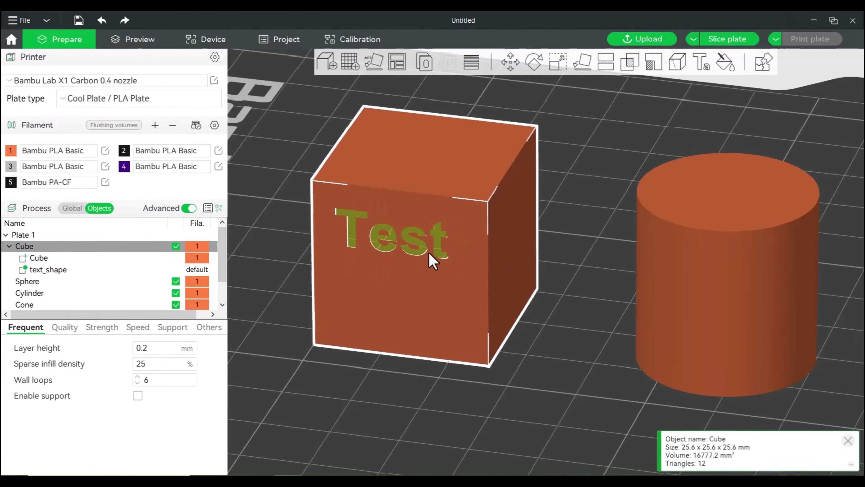
left_click_drag(272, 251, 268, 251)
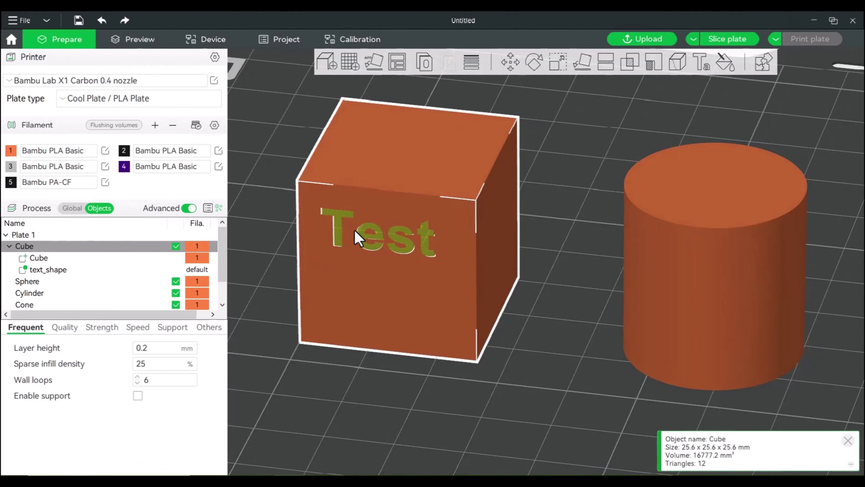
left_click(738, 40)
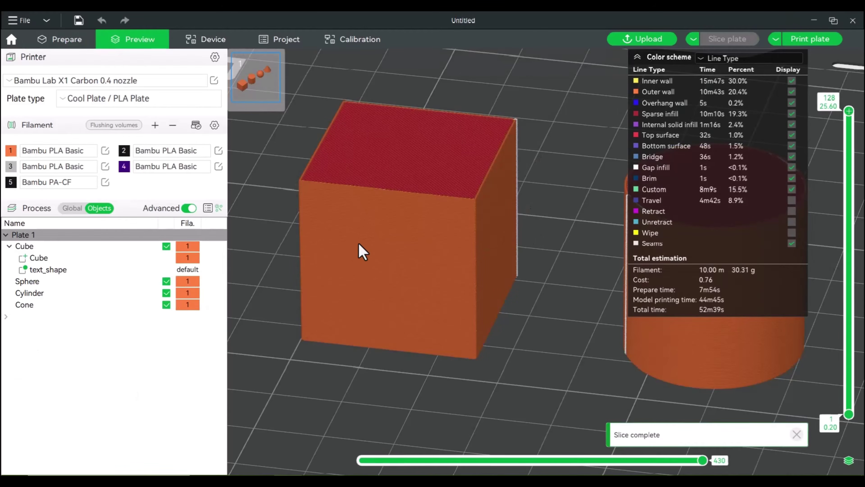
- Return to the model preparation view and assign filament 3 to the cube's text shape
left_click(49, 39)
left_click(192, 272)
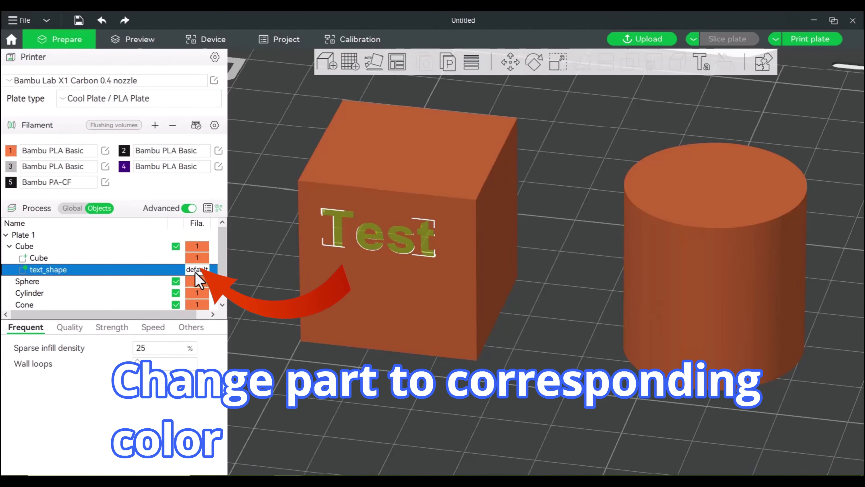
left_click(196, 270)
left_click(197, 270)
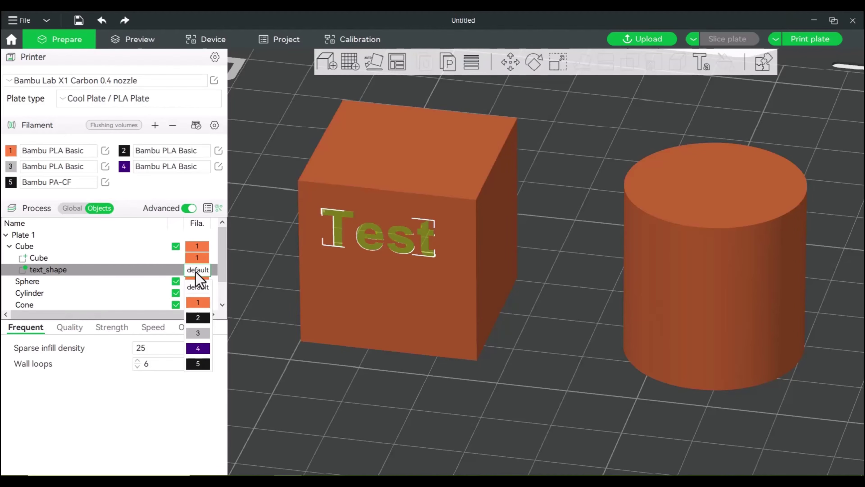
left_click(197, 334)
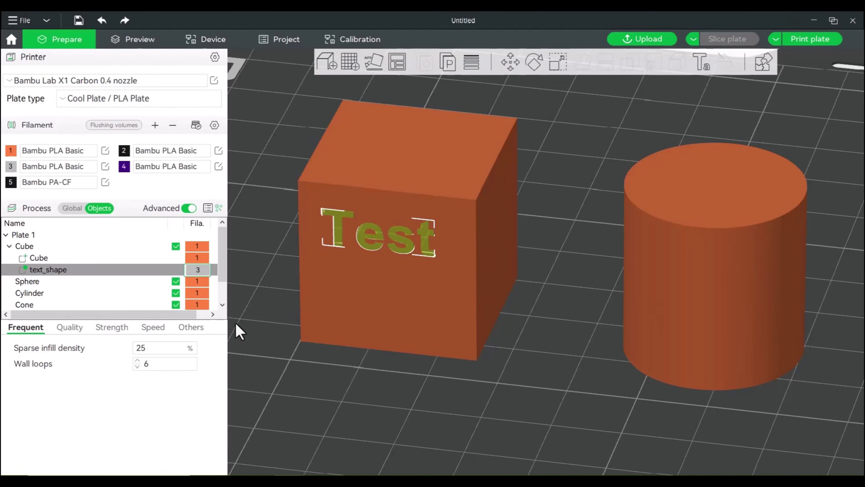
left_click(252, 326)
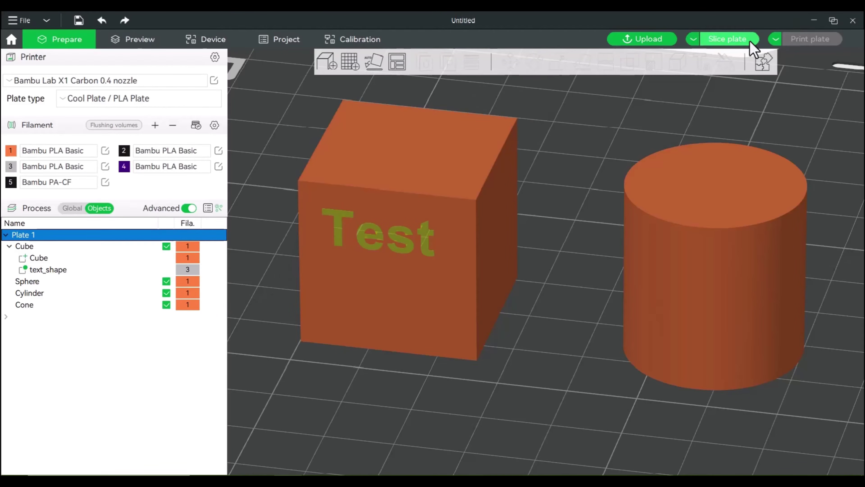
- Slice the plate again and inspect the text on the cube's front face in the preview
left_click(725, 40)
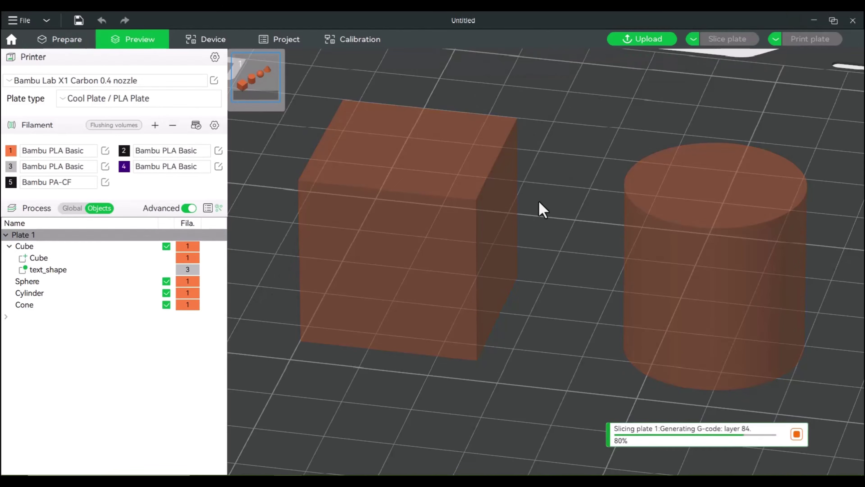
left_click_drag(545, 250, 545, 251)
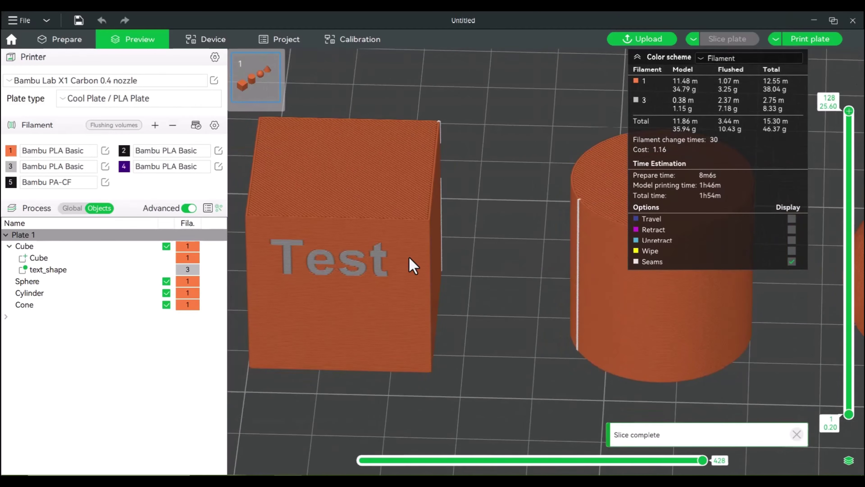
left_click_drag(475, 285, 470, 298)
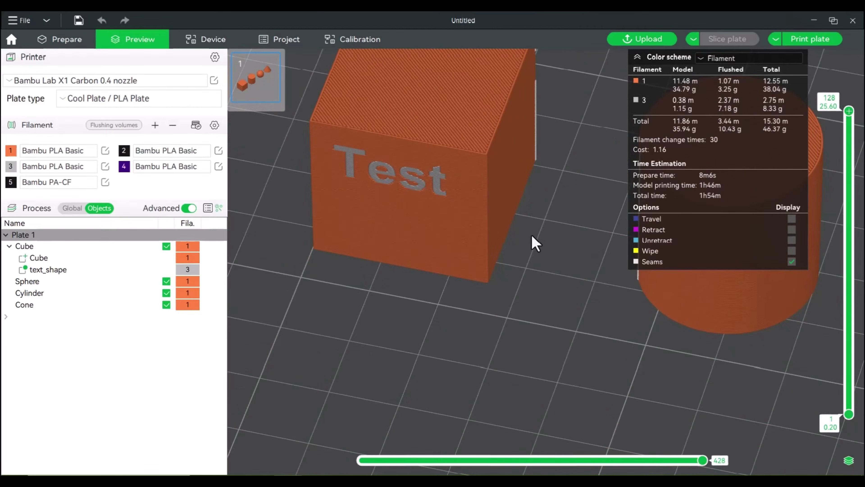
left_click_drag(535, 241, 495, 279)
- Return to the model preparation view and add the surface text "Test" at size 8 to the cylinder's front side
left_click(65, 41)
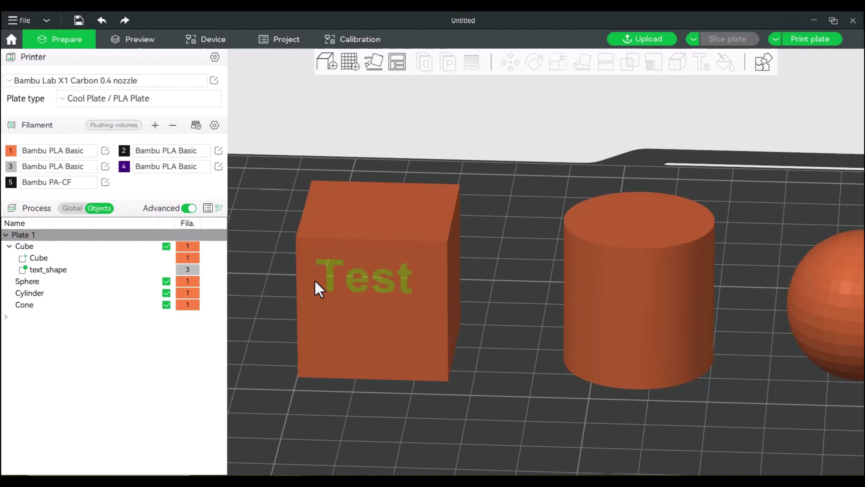
left_click(49, 271)
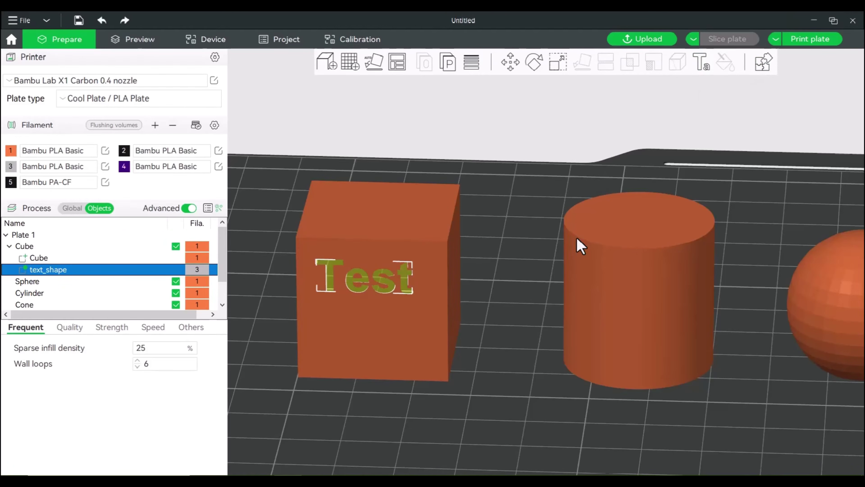
right_click_drag(515, 296, 441, 306)
left_click(556, 305)
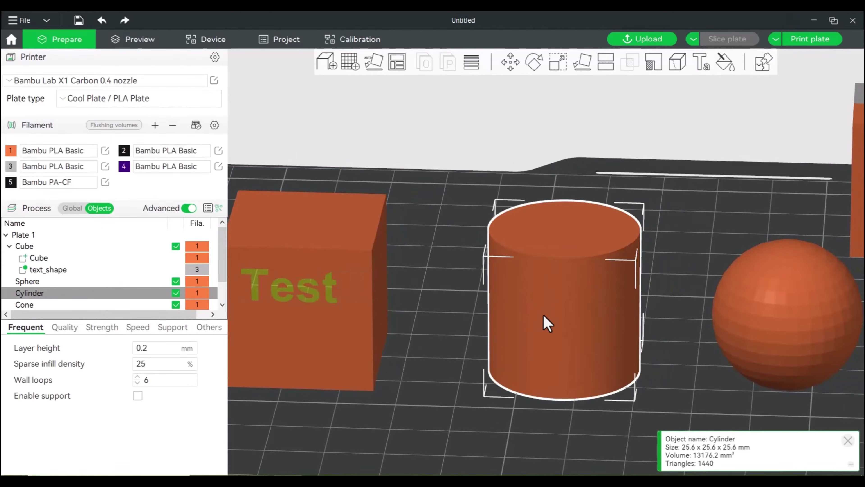
left_click(704, 62)
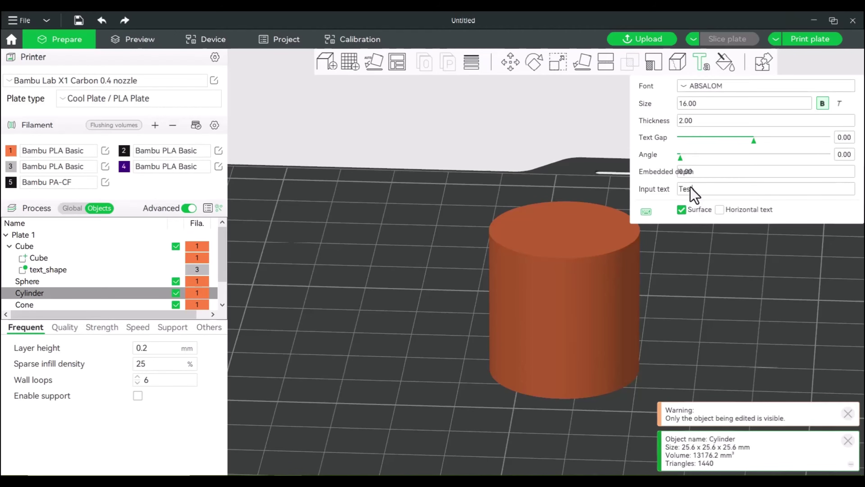
type("t")
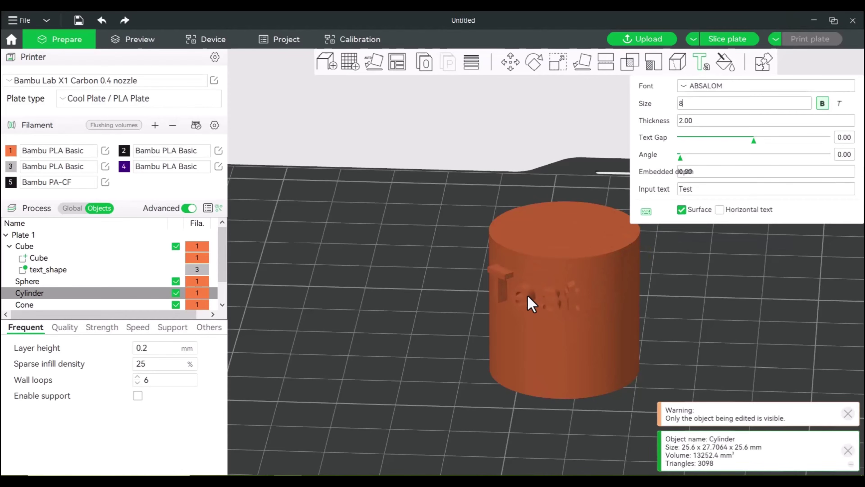
left_click_drag(595, 299, 565, 303)
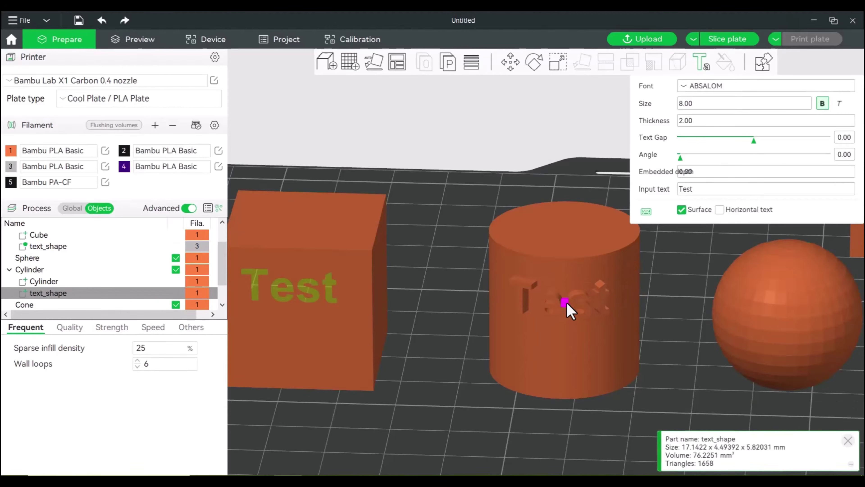
- Turn the Surface option of the cylinder's text off and on again to compare how the letters follow the curve
left_click(682, 210)
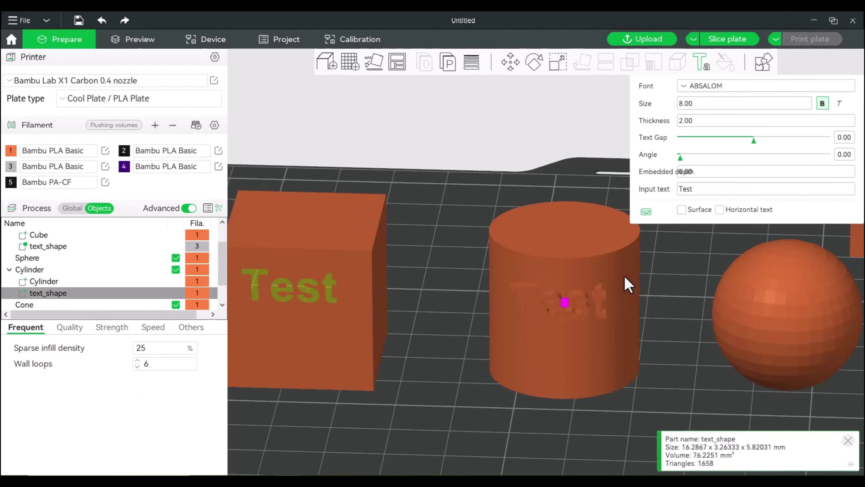
left_click_drag(675, 303, 688, 288)
left_click(682, 210)
scroll(689, 289, "up", 2)
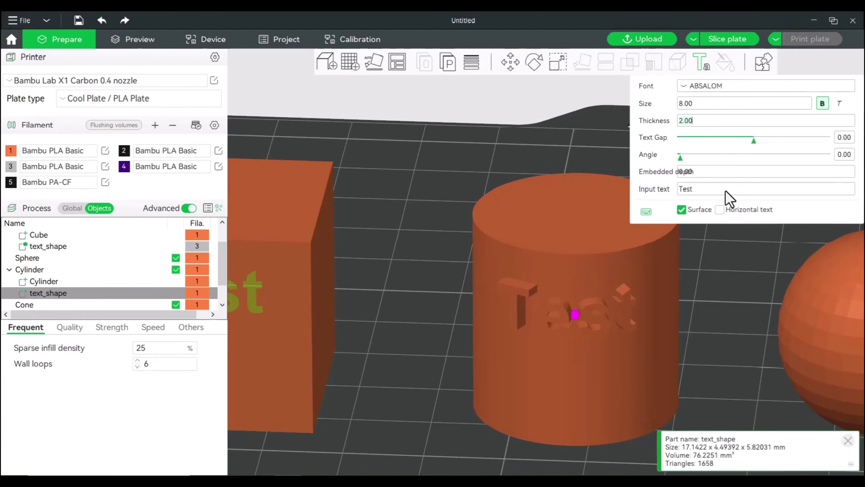
- Set the embedded depth of the cylinder's text to 0.20 and finish the text edit
left_click(715, 173)
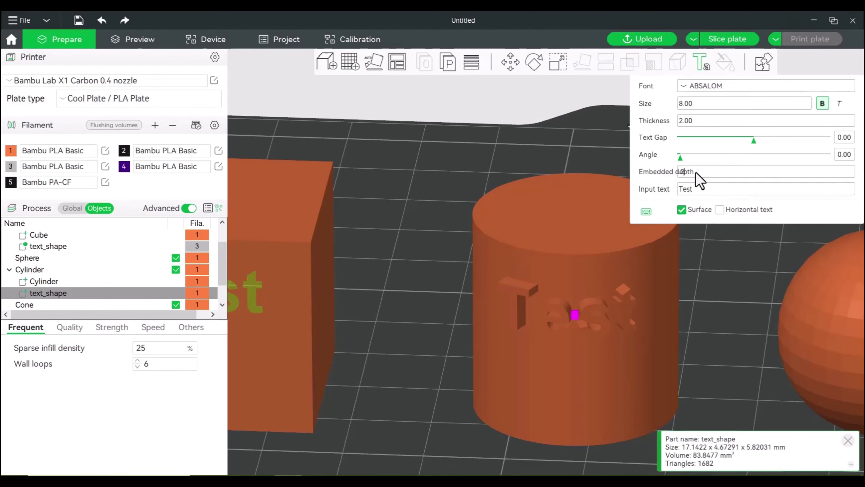
left_click(418, 280)
left_click(559, 260)
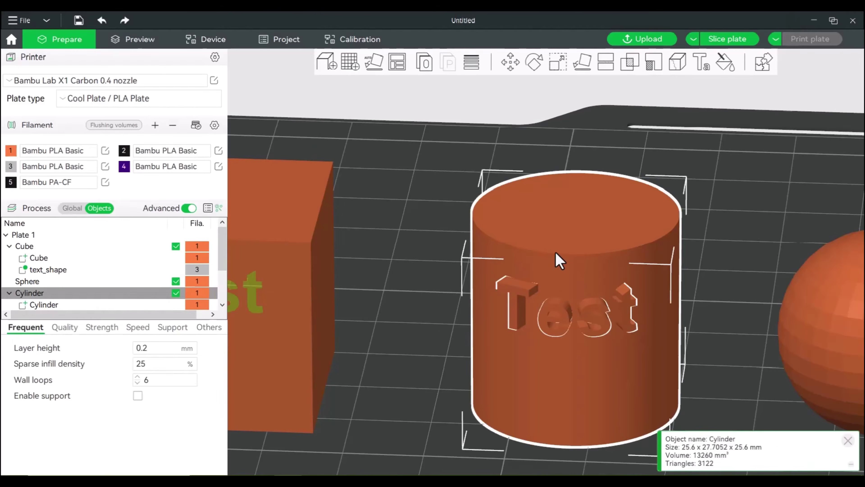
- Change the part type of the cylinder's text shape to Modifier and assign filament 3 to it
scroll(83, 308, "down", 1)
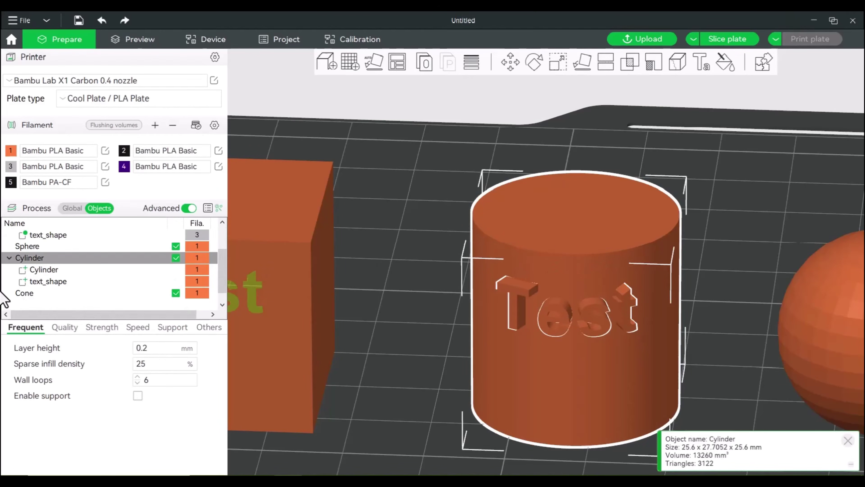
left_click(48, 282)
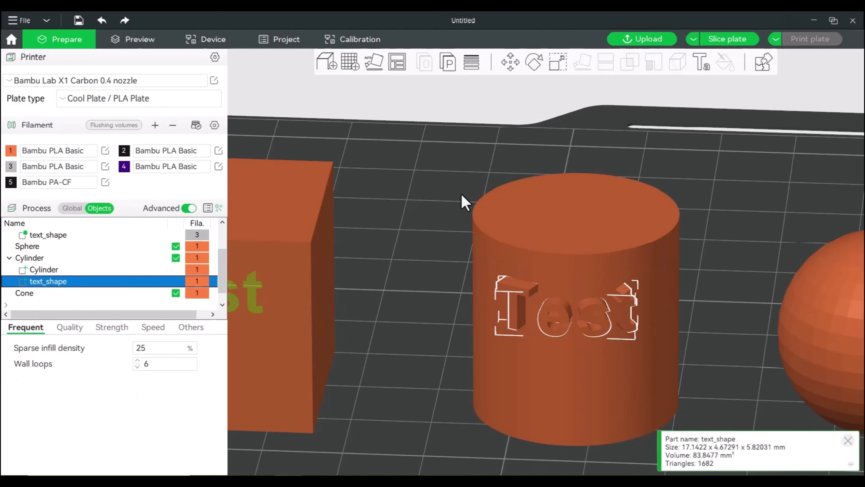
left_click(200, 283)
left_click(200, 283)
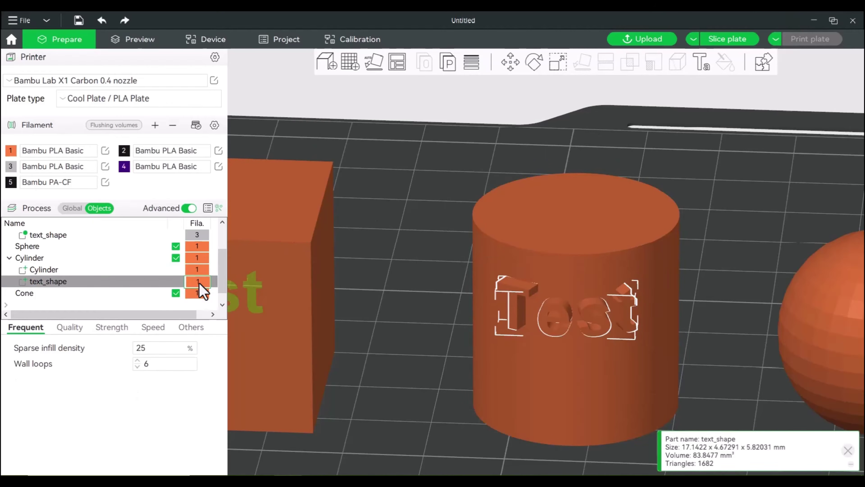
right_click(138, 282)
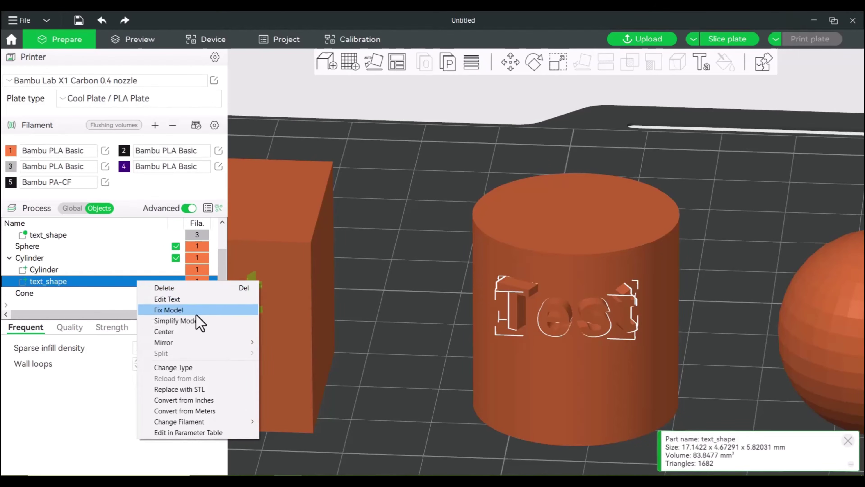
left_click(191, 368)
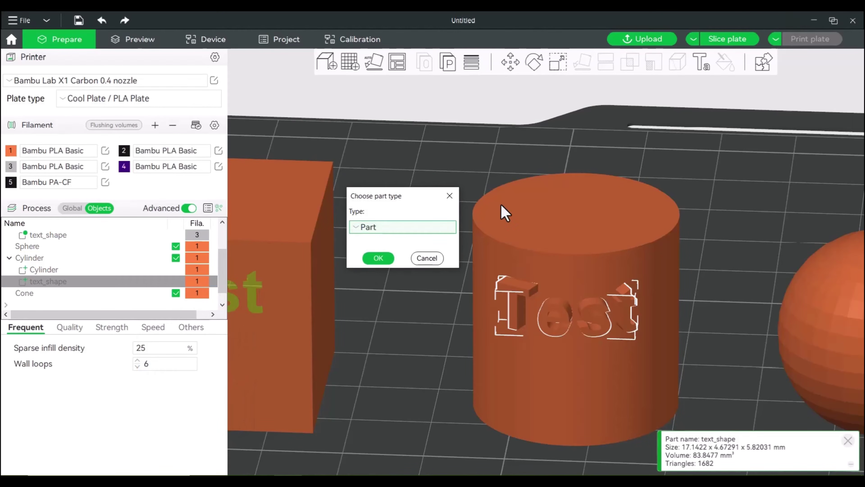
left_click(399, 221)
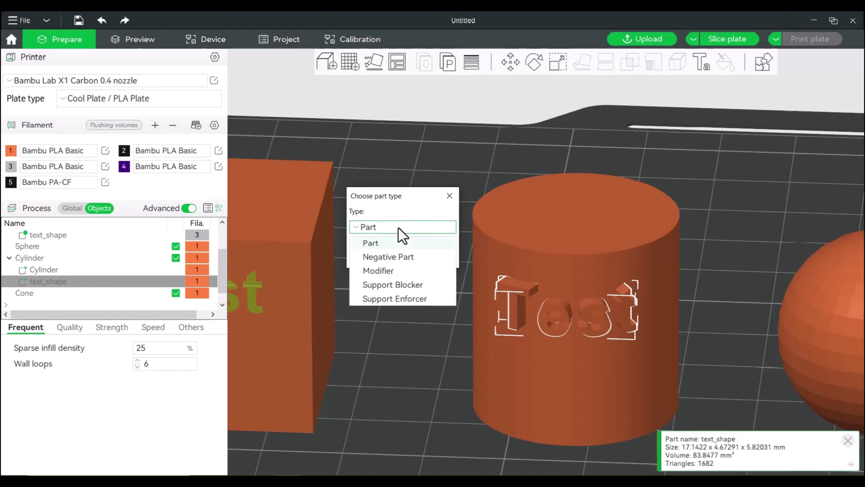
left_click(401, 270)
left_click(381, 258)
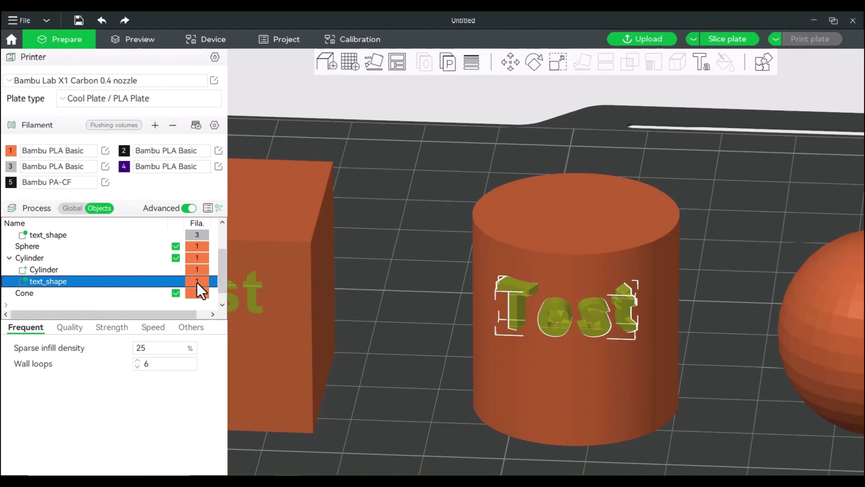
key("3")
left_click(420, 277)
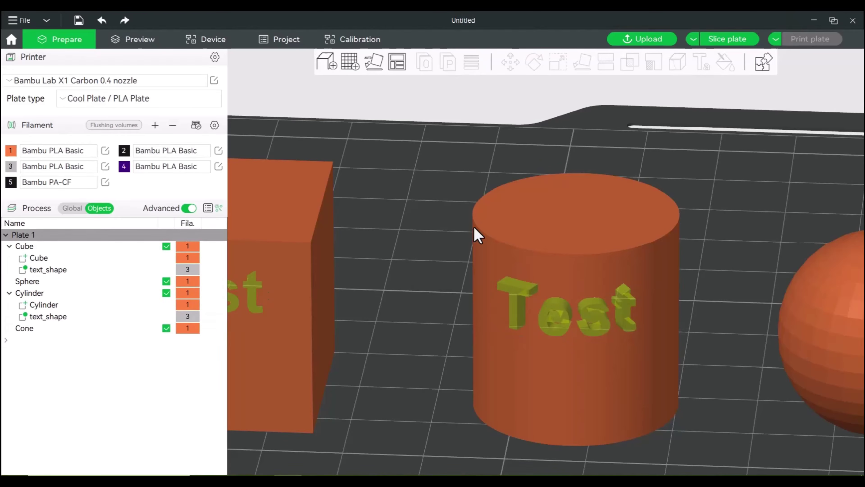
- Slice the plate and inspect the text area on the cylinder in the preview
left_click(732, 40)
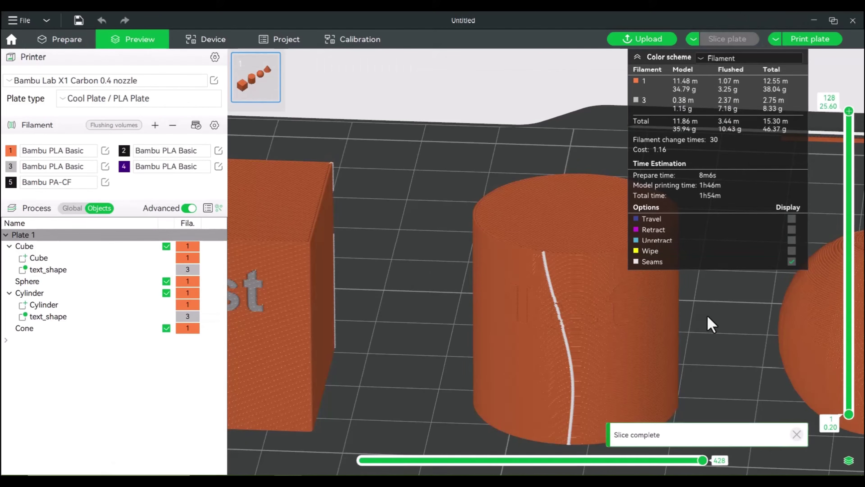
left_click_drag(707, 316, 708, 317)
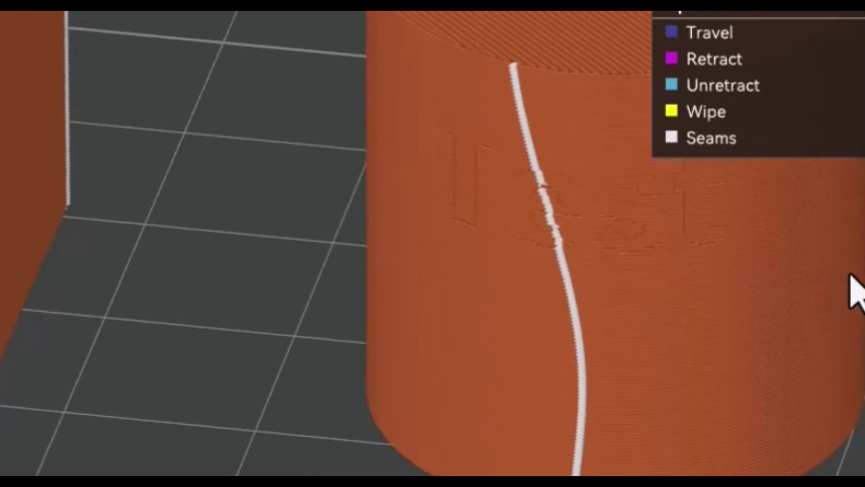
right_click_drag(726, 303, 659, 341)
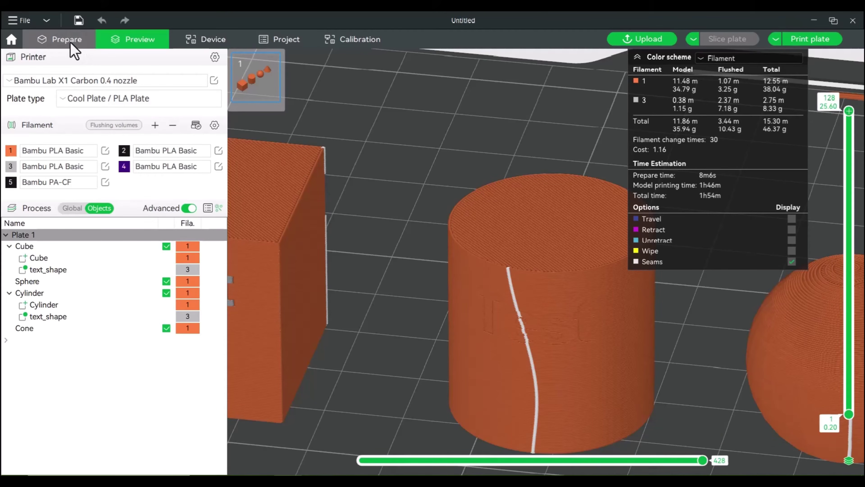
- Return to the model preparation view and set the embedded depth of the cylinder's text to 1.00
left_click(70, 42)
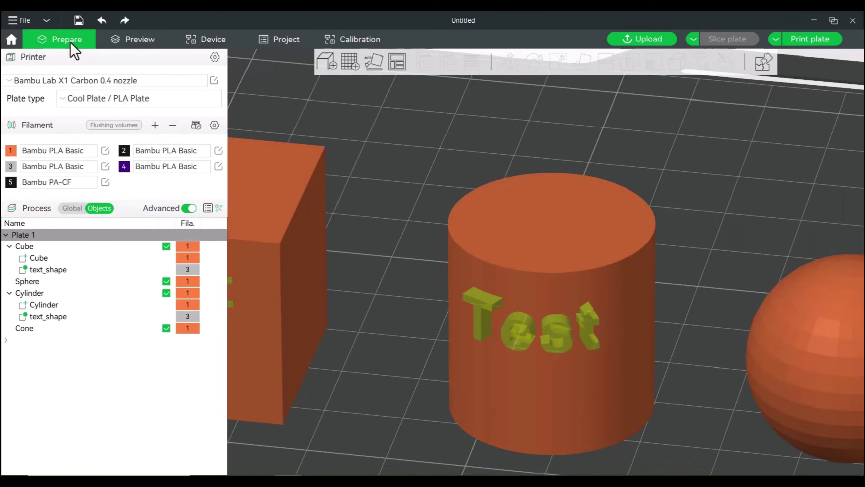
left_click(42, 317)
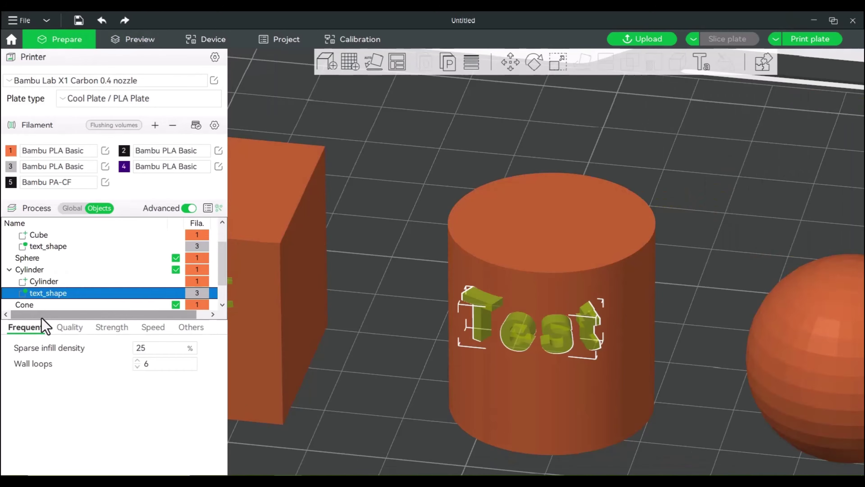
left_click(697, 62)
left_click(684, 172)
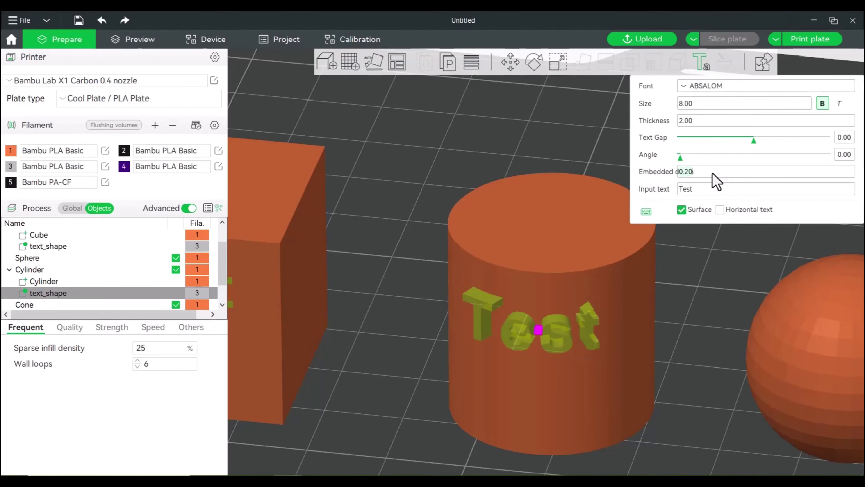
key("BackSpace")
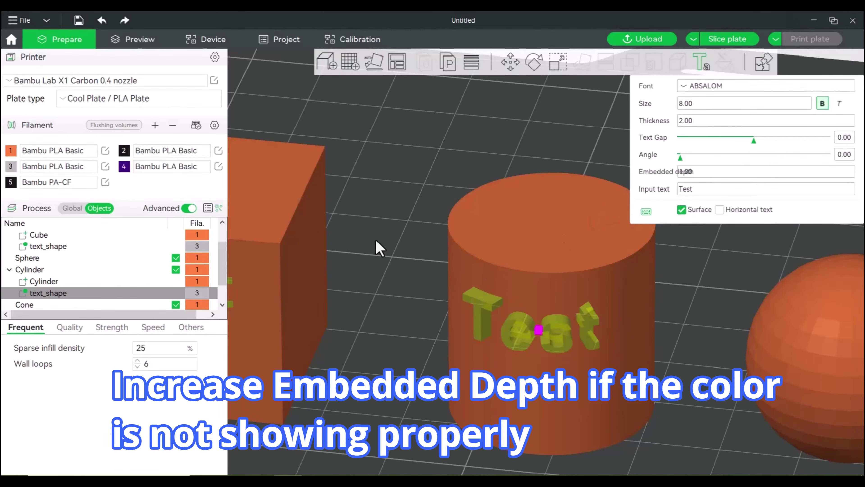
- Slice the plate again and check the colour of the cylinder's text in the preview
left_click(721, 41)
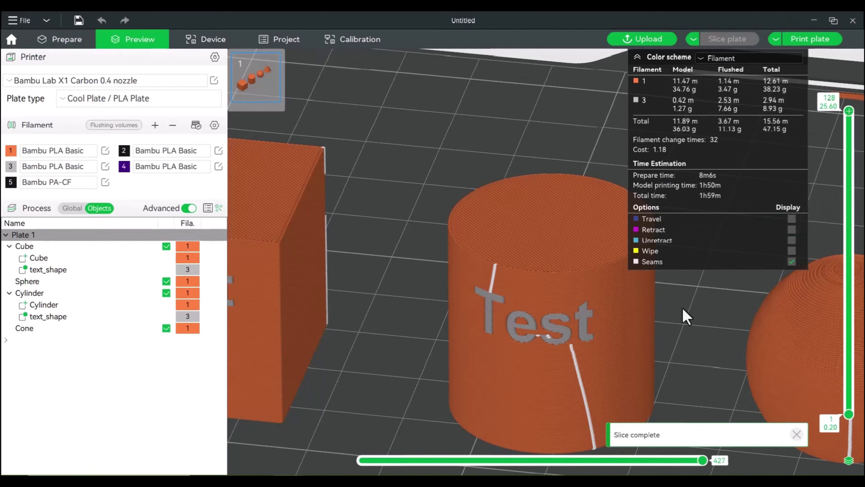
mouse_move(683, 310)
left_mouse_down()
mouse_move(676, 326)
mouse_move(706, 311)
mouse_move(689, 318)
left_mouse_up()
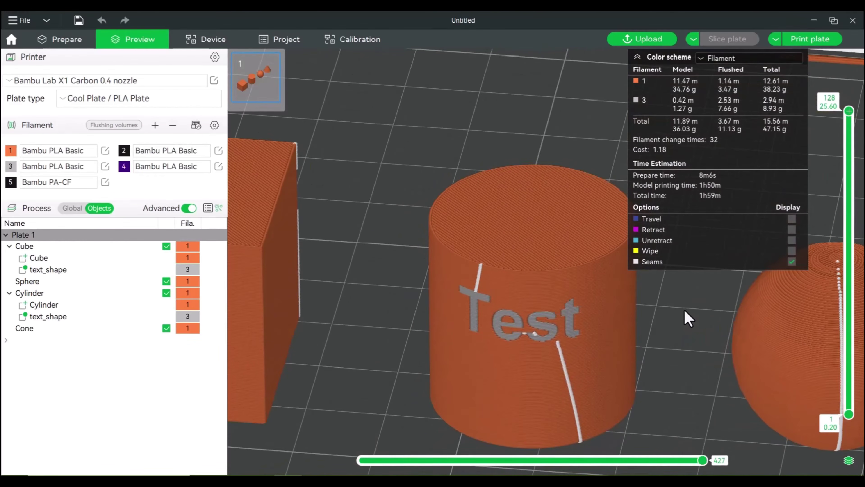
right_click_drag(713, 318, 583, 300)
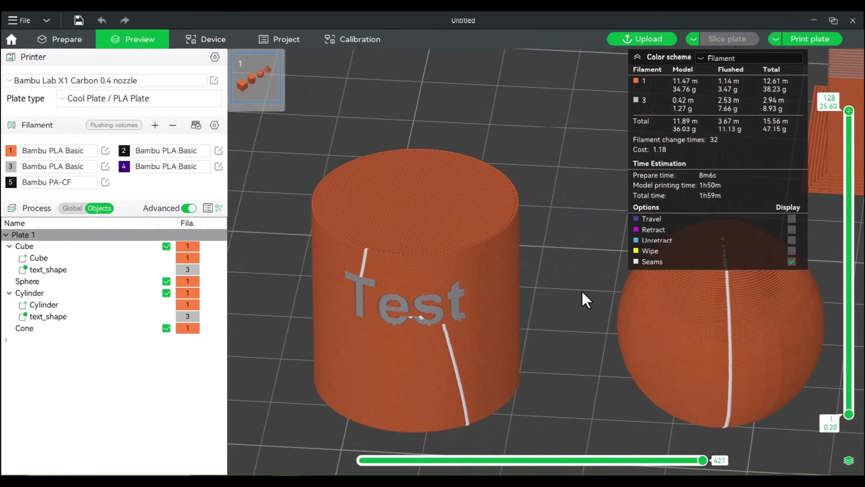
- Return to the model preparation view and add the surface text "Test" at size 8 to the front of the sphere
left_click(71, 41)
right_click_drag(639, 220, 512, 140)
left_click(596, 218)
left_click_drag(728, 282, 751, 262)
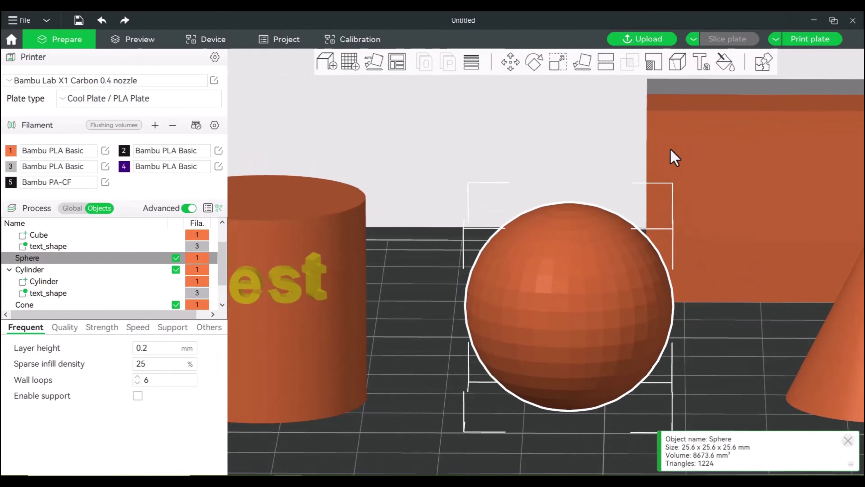
left_click(703, 62)
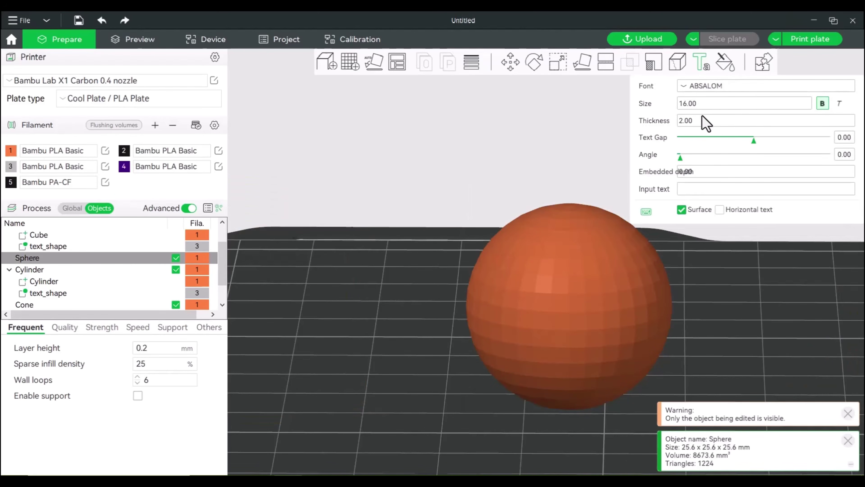
left_click(702, 108)
key("BackSpace")
key("BackSpace")
key("BackSpace")
key("BackSpace")
key("BackSpace")
type("8")
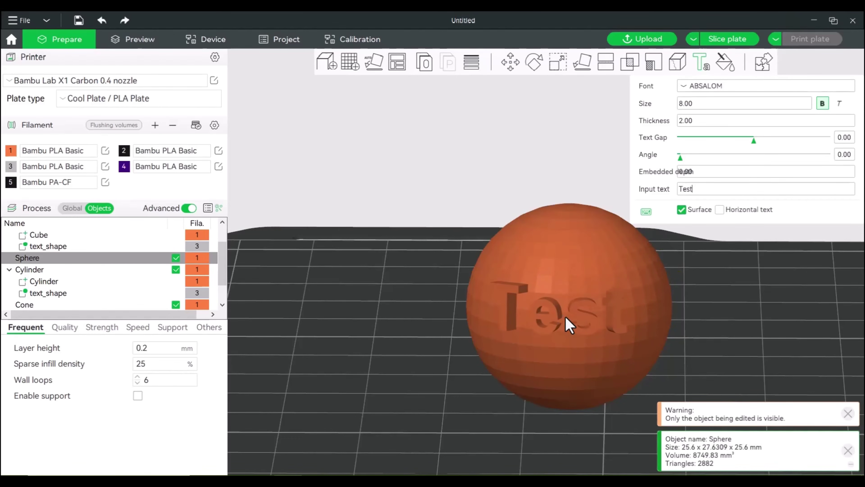
left_click(567, 318)
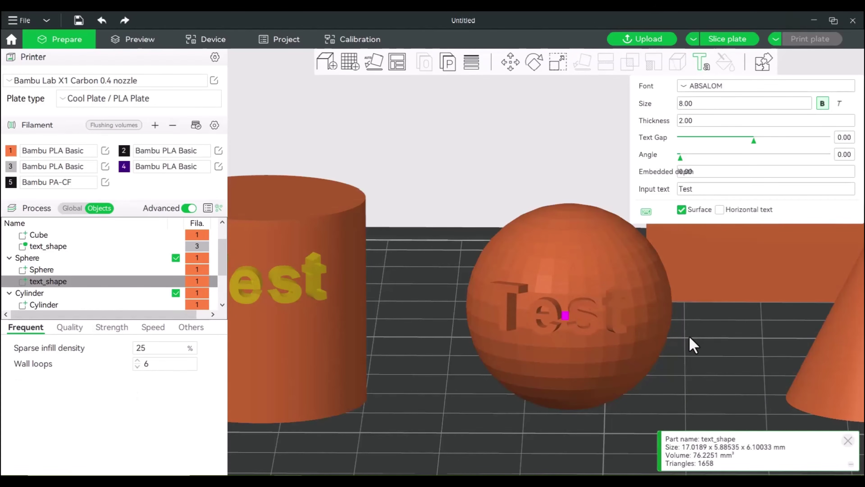
- Turn off the Surface option for the sphere's text and check how the letters sit on the curved surface
right_click_drag(708, 340, 688, 344)
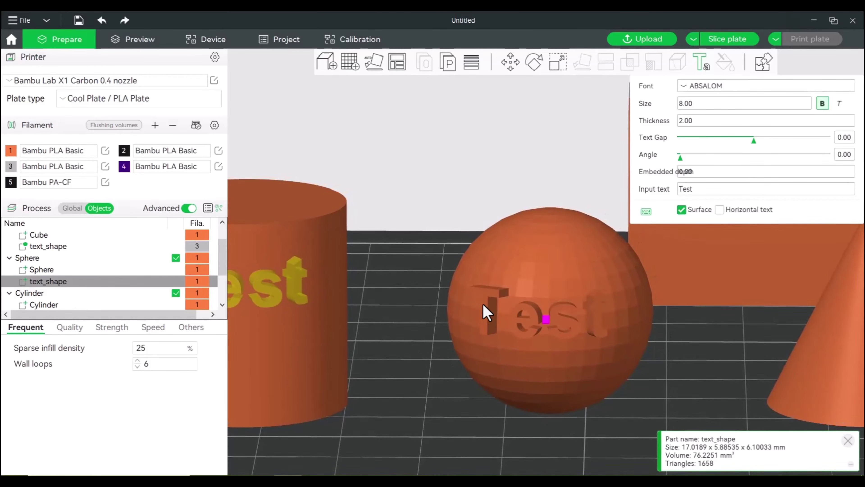
left_click(681, 210)
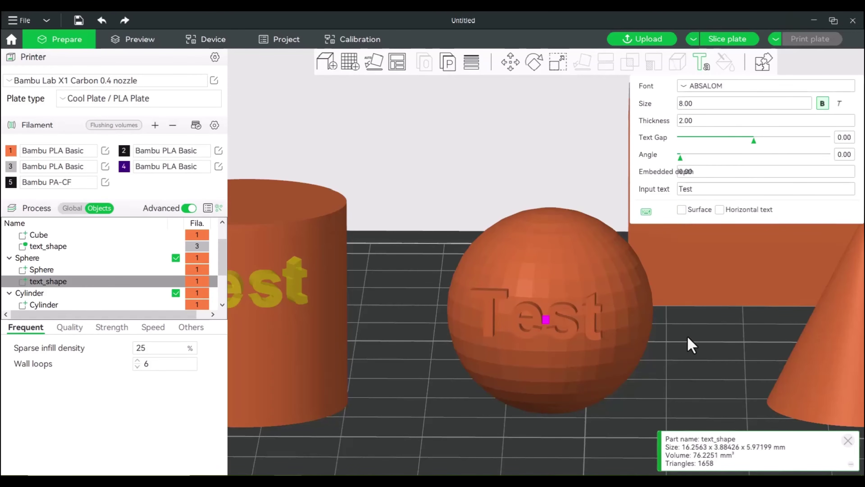
left_click_drag(690, 344, 722, 320)
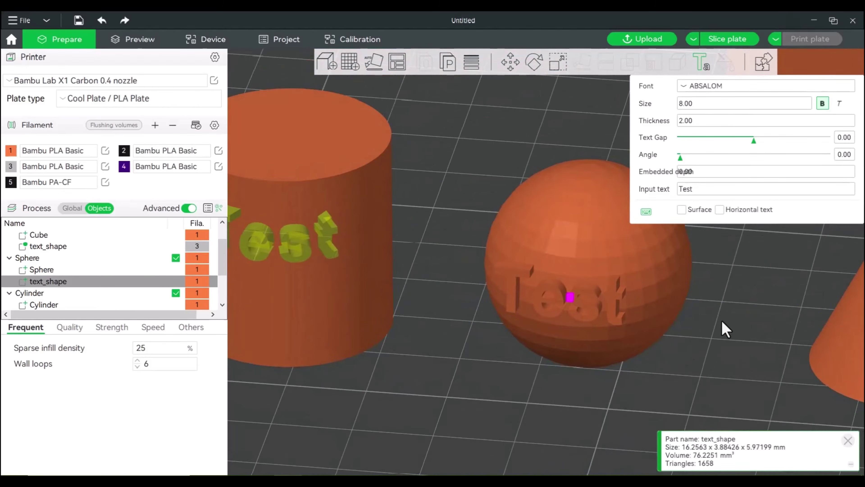
- Set the embedded depth of the sphere's text to 10.00 and check how the letters sit in the curved surface
right_click_drag(722, 321, 711, 337)
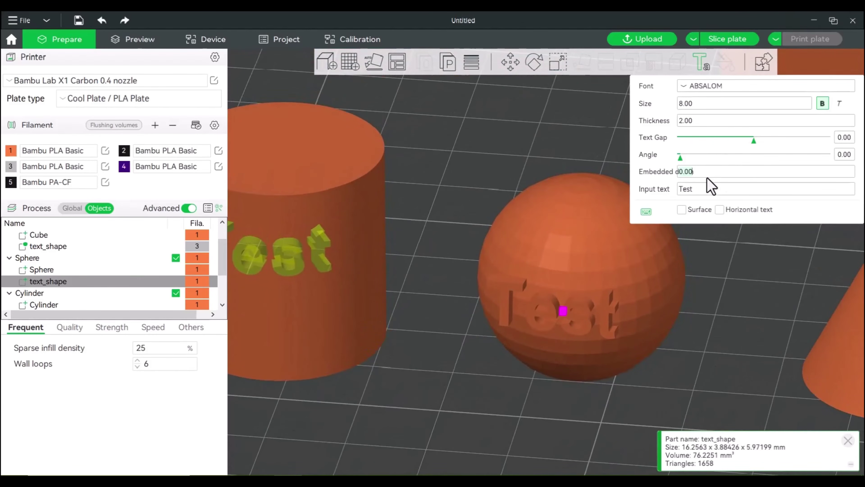
type("10")
key("Return")
left_click_drag(714, 300, 683, 326)
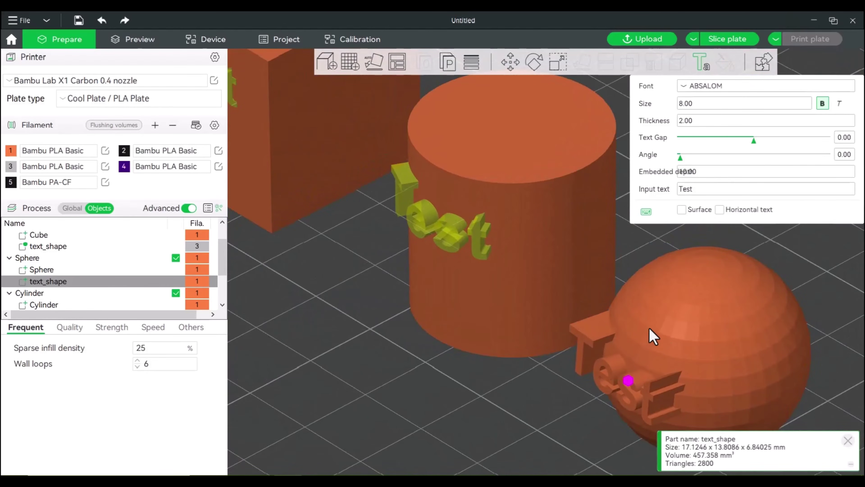
left_click_drag(834, 360, 762, 336)
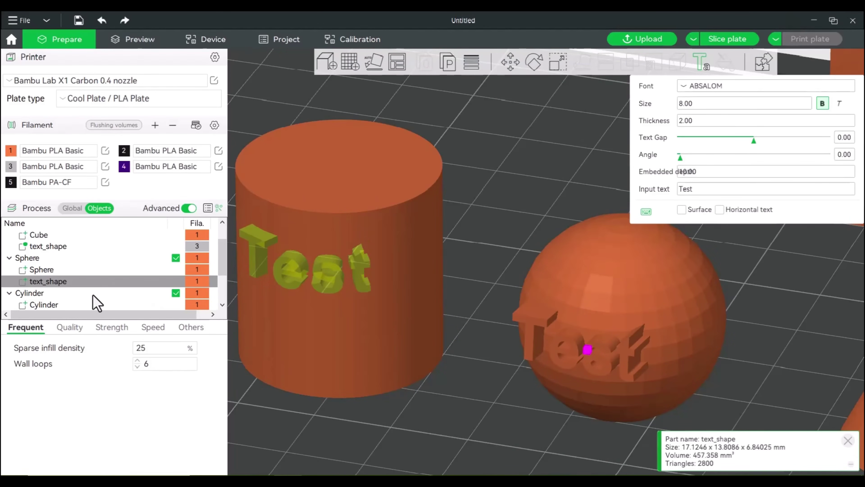
- Change the type of the sphere's text to Modifier and assign filament 3 to it
left_click(56, 284)
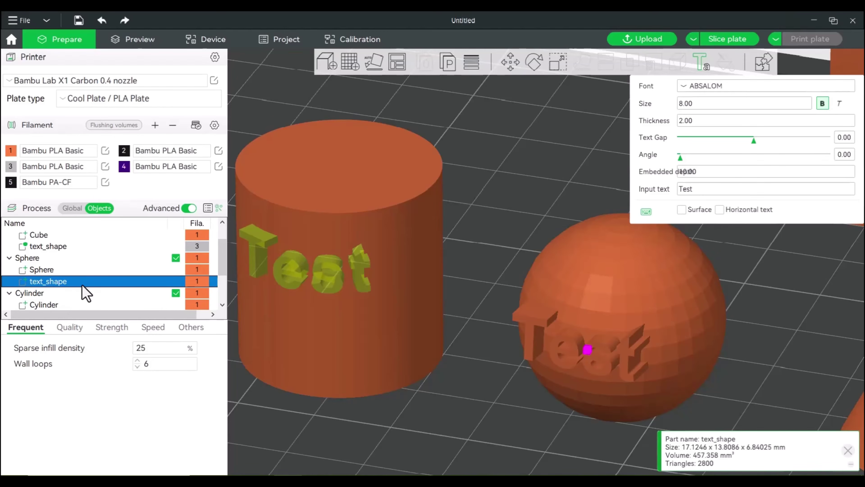
right_click(157, 291)
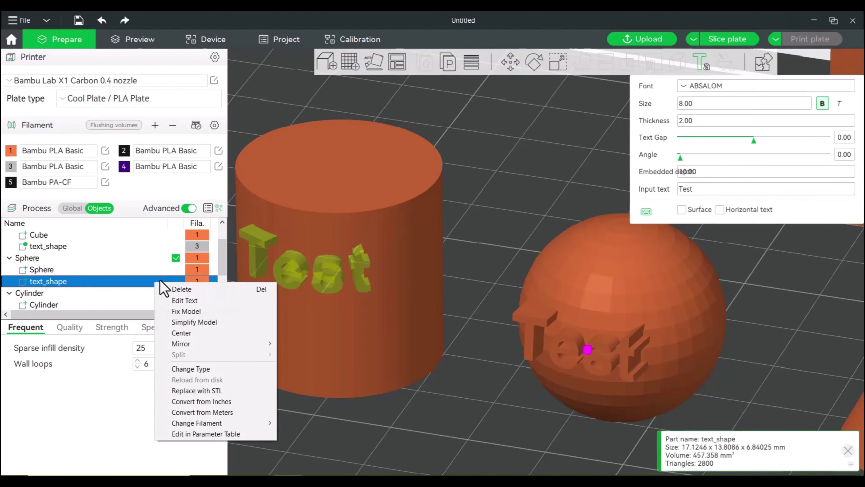
left_click(200, 370)
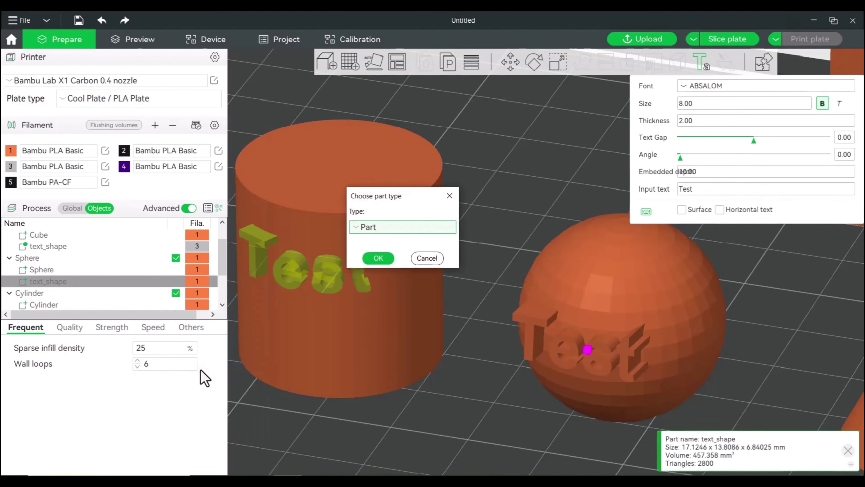
left_click(380, 227)
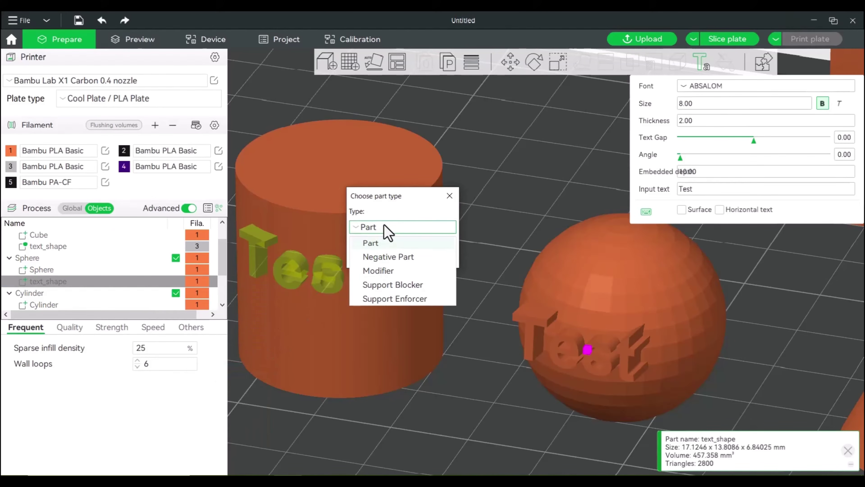
left_click(393, 272)
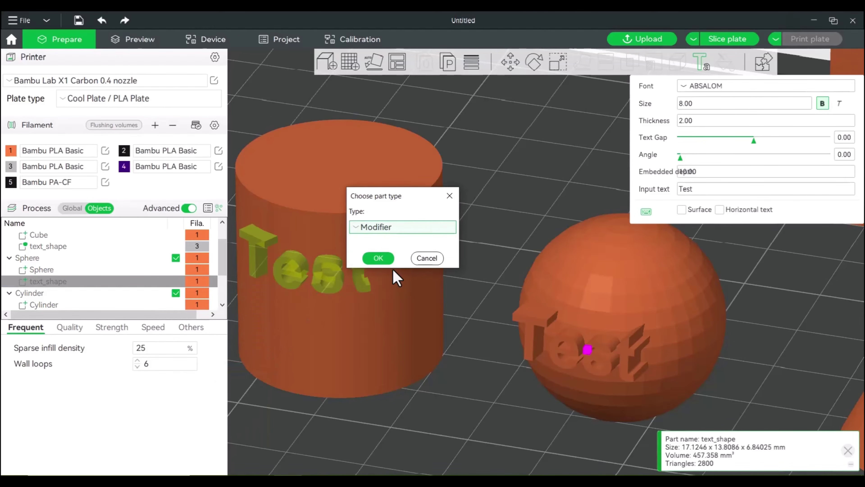
left_click(385, 257)
left_click_drag(777, 337, 774, 349)
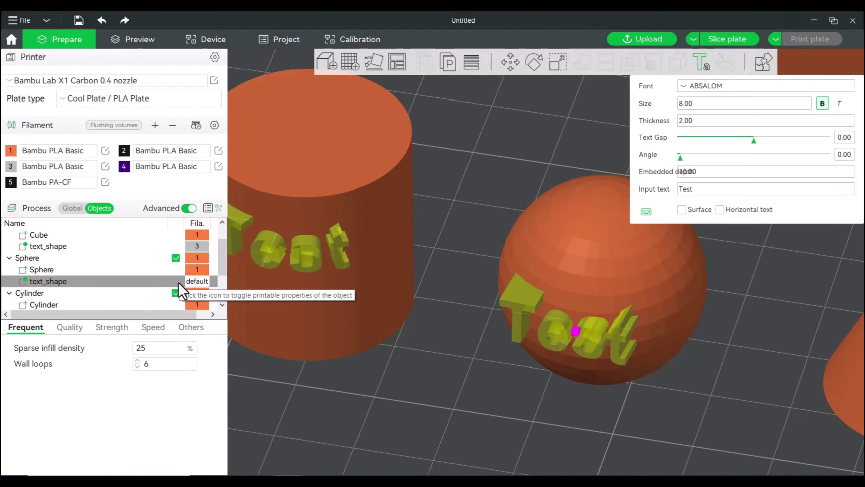
- Slice the plate and inspect the layers through the sphere's text in the preview, down to layer 89 and back up to 128
left_click(724, 40)
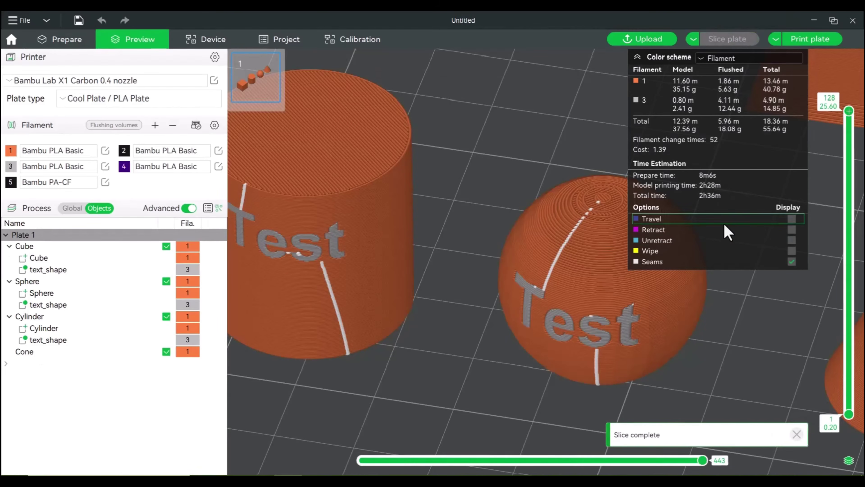
scroll(725, 322, "down", 5)
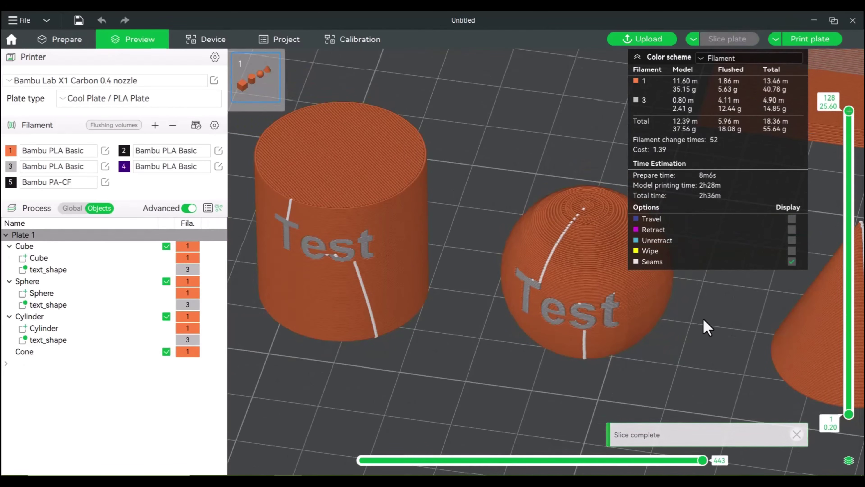
left_click_drag(850, 115, 849, 202)
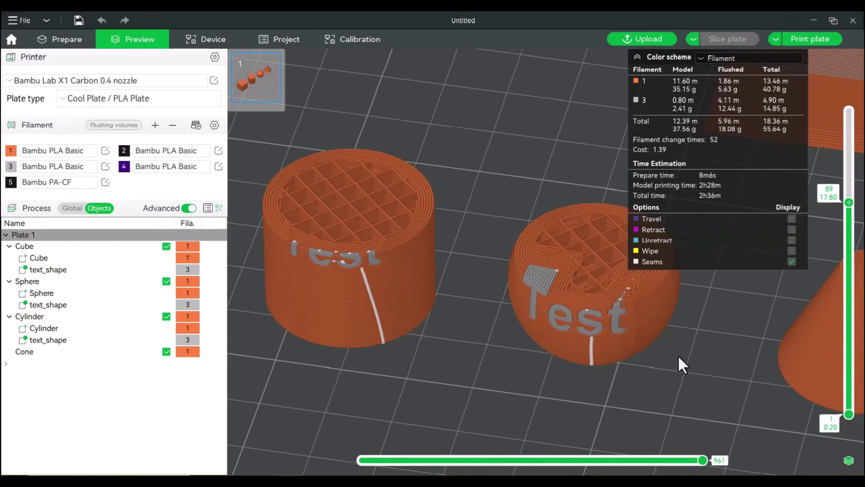
scroll(683, 364, "down", 1)
left_click_drag(850, 208, 858, 107)
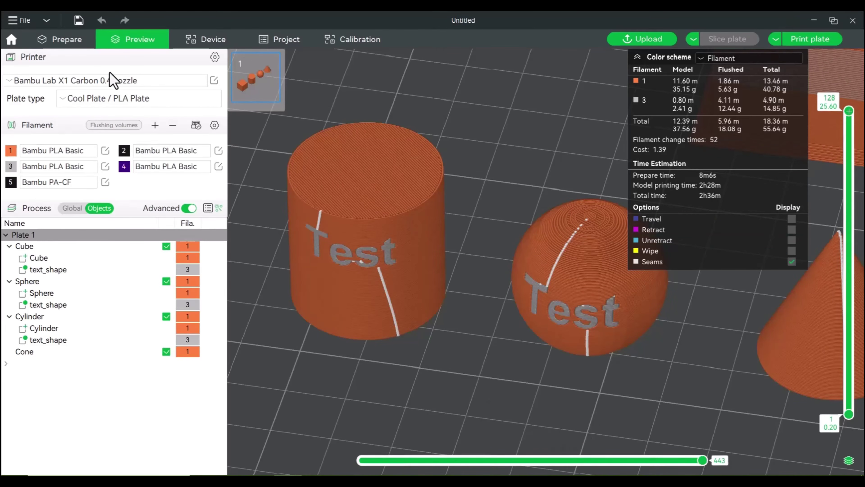
- Return to the model preparation view and add the surface text "Test" at size 8 to the front of the cone
left_click(71, 40)
right_click_drag(706, 239, 546, 211)
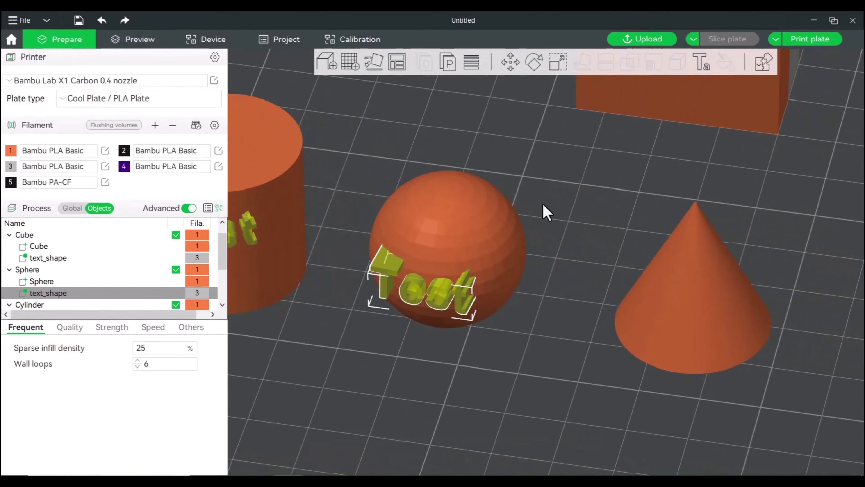
left_click(701, 313)
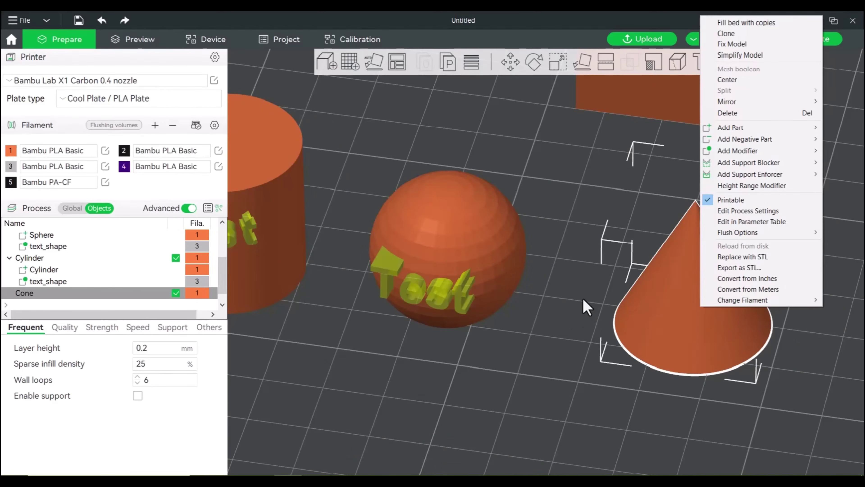
left_click(665, 291)
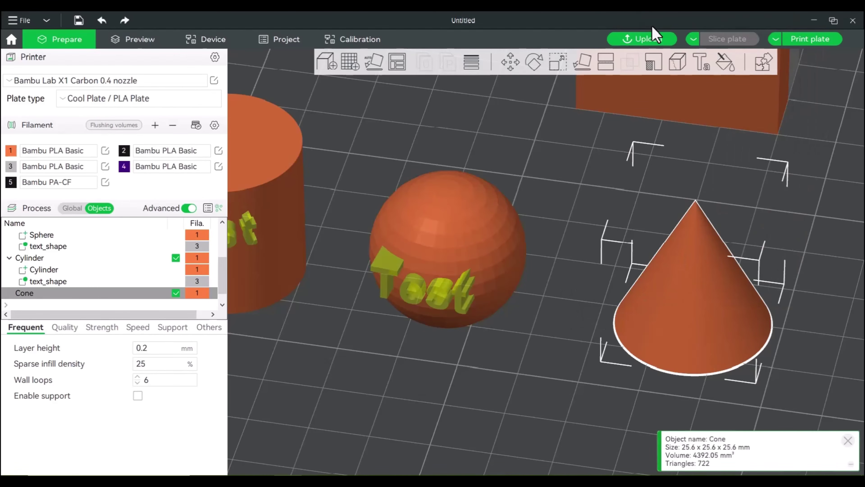
key("t")
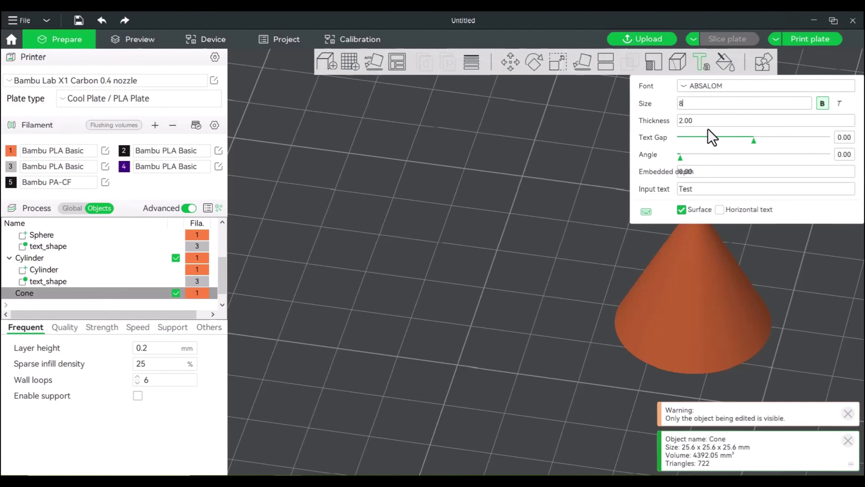
left_click(711, 297)
left_click_drag(708, 290, 686, 322)
left_click(685, 322)
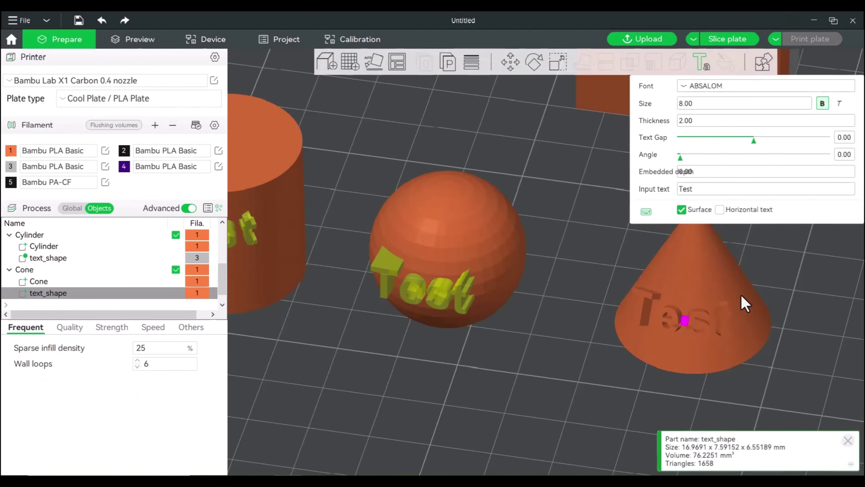
right_click_drag(780, 296, 740, 300)
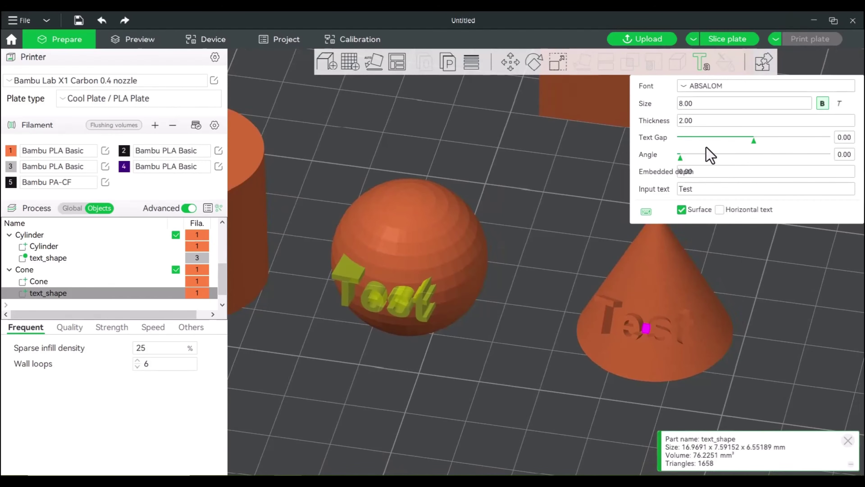
- Change the type of the cone's text to Modifier and assign filament 3 to it
right_click(43, 293)
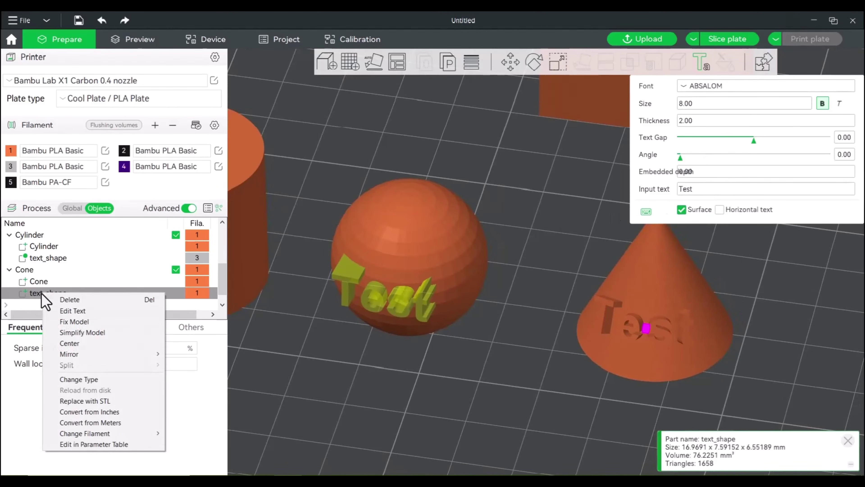
left_click(83, 379)
left_click(374, 228)
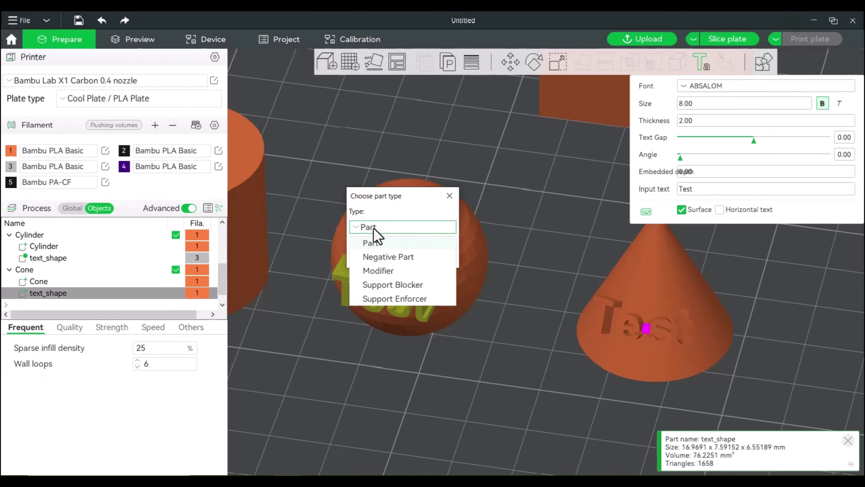
left_click(379, 271)
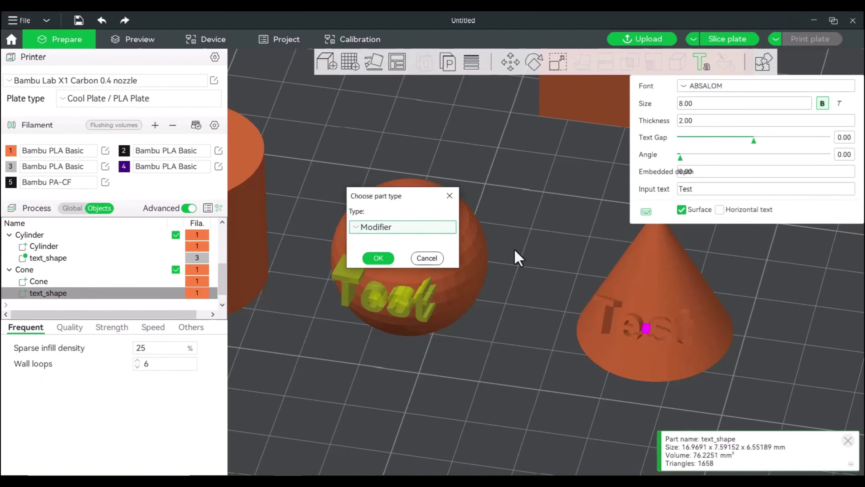
left_click(378, 258)
left_click_drag(560, 266, 505, 276)
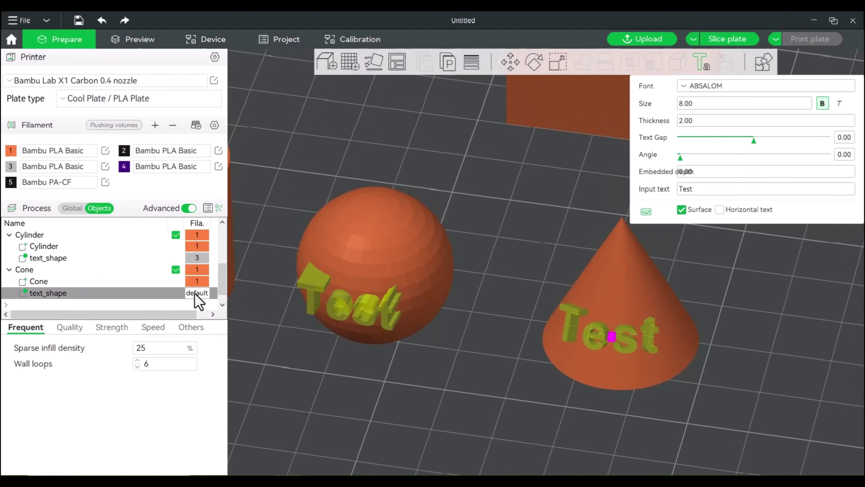
key("3")
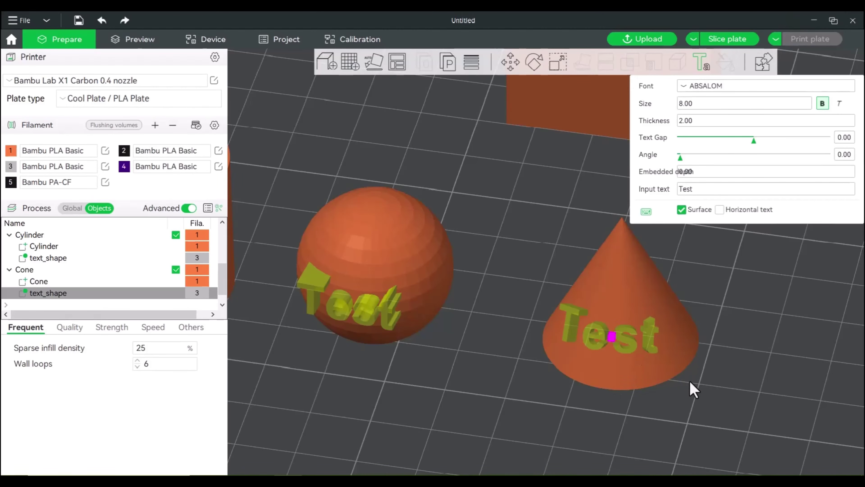
- Slice the plate and check the cone's text in the preview
left_click_drag(727, 370, 725, 368)
left_click(726, 39)
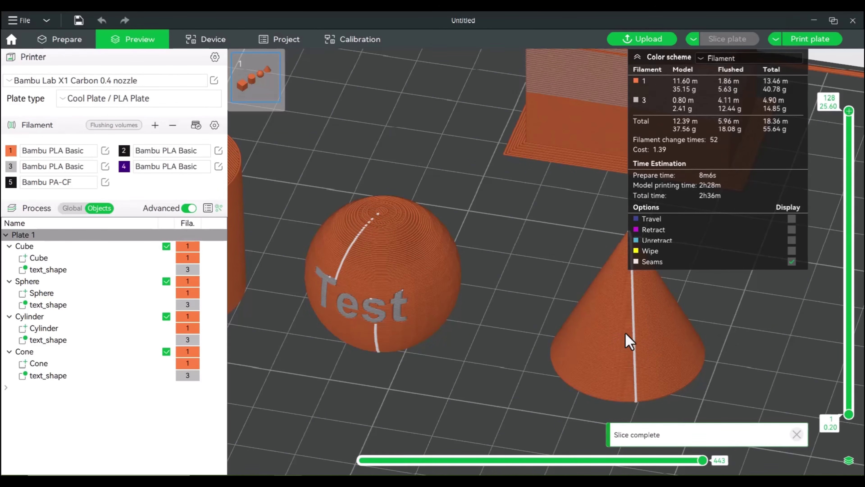
left_click_drag(736, 335, 743, 335)
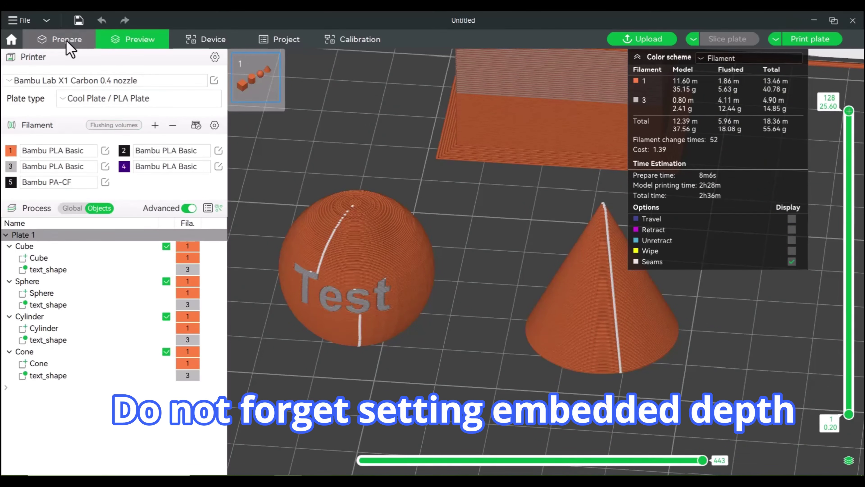
- Return to the model preparation view and edit the embedded depth of the cone's text
left_click(80, 44)
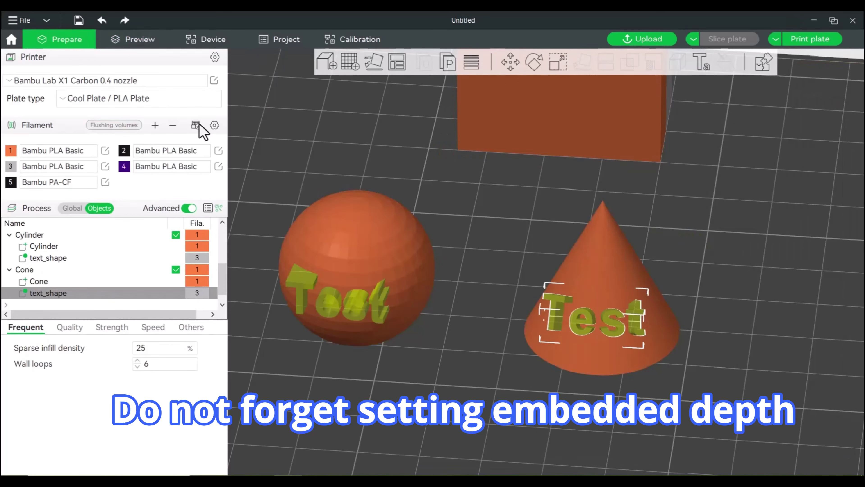
left_click(705, 67)
left_click(700, 172)
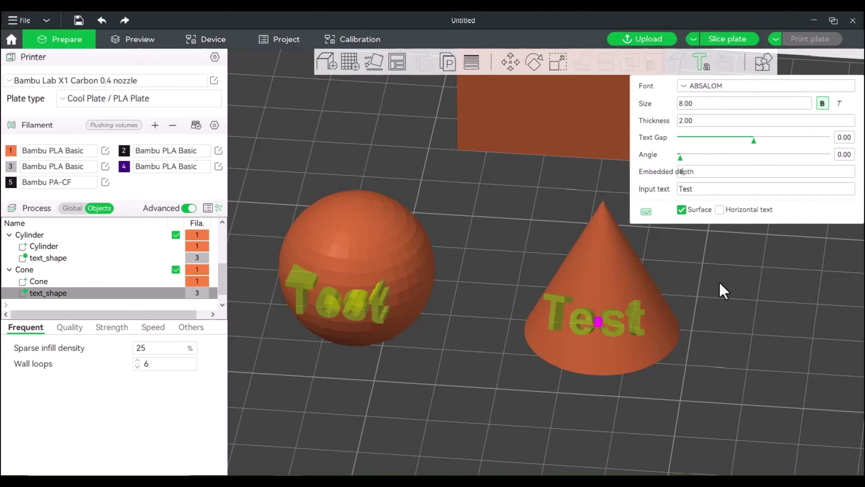
- Slice the plate again and compare the coloured text on the cube, cylinder, sphere and cone in the preview
left_click(732, 40)
left_click_drag(723, 313, 369, 285)
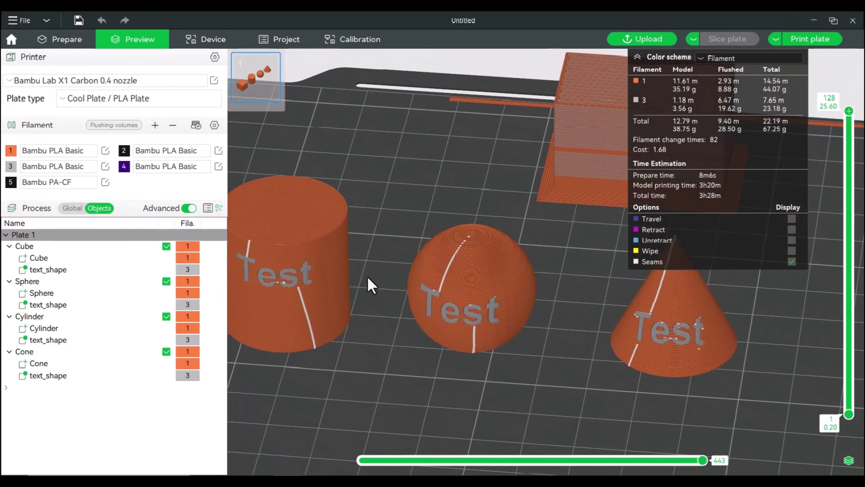
scroll(388, 297, "down", 3)
right_click_drag(425, 293, 460, 304)
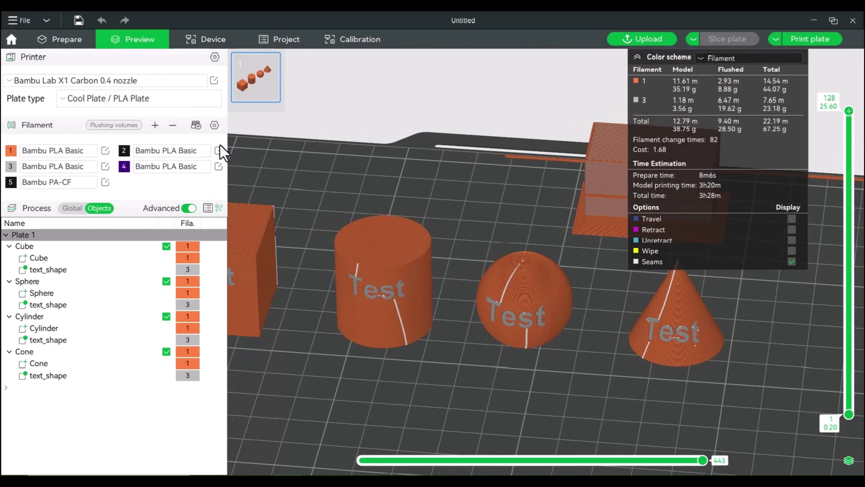
left_click_drag(304, 254, 342, 291)
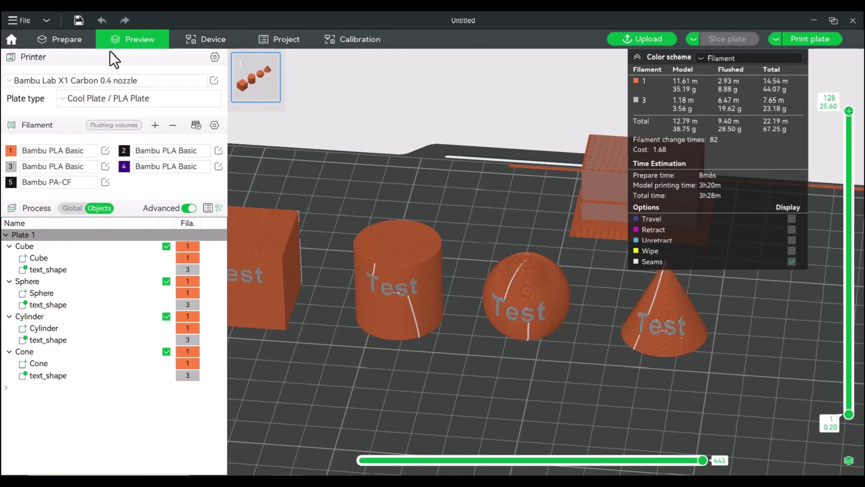
- Return to the model preparation view and sink the cube into the build plate to a Z position of about -0.89 mm
left_click(62, 38)
middle_click_drag(280, 184, 404, 228)
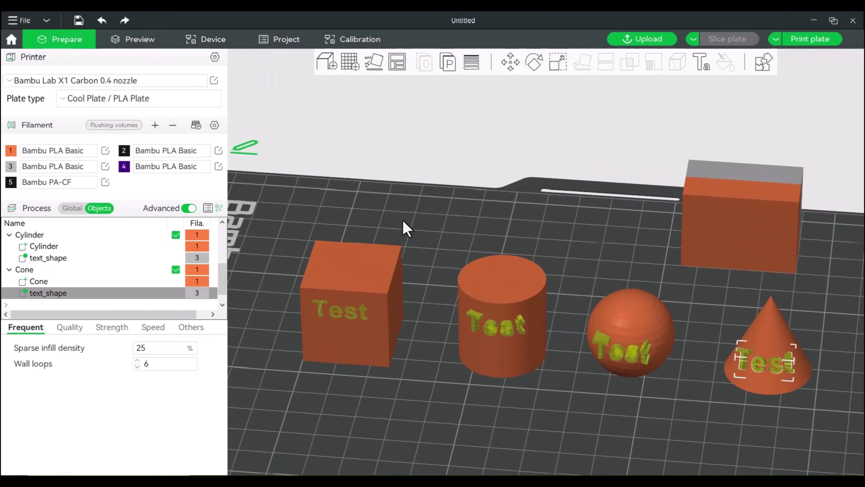
left_click(366, 291)
left_click(510, 67)
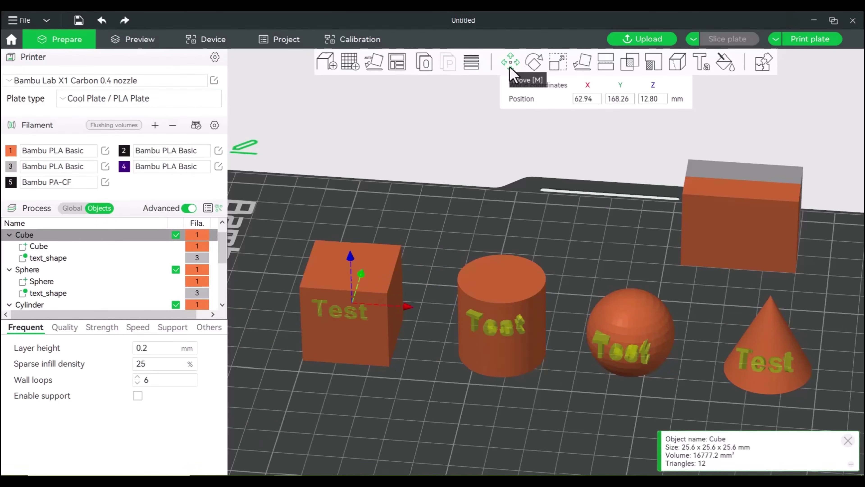
left_click_drag(360, 273, 359, 323)
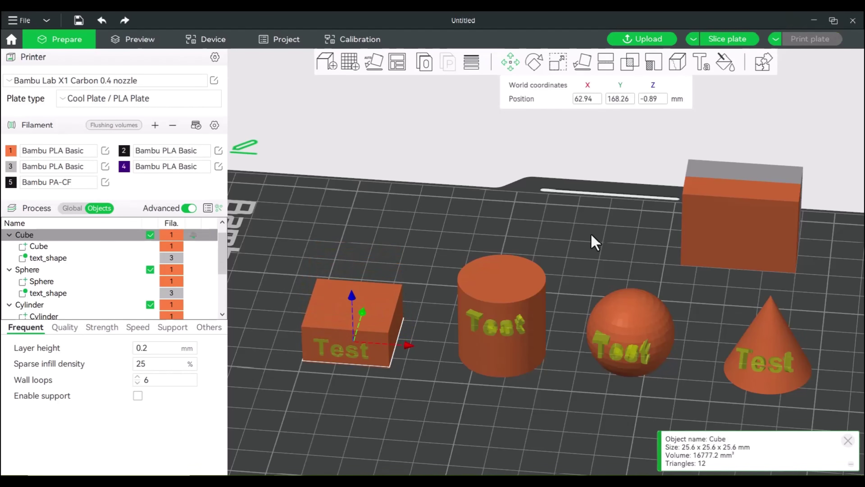
- Sink the cylinder into the build plate to a Z position of about 1.60 mm
left_click(509, 285)
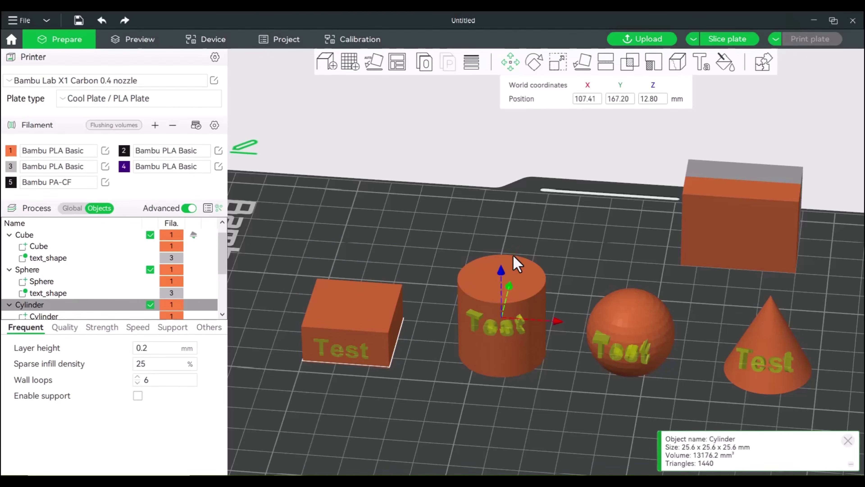
left_click(511, 65)
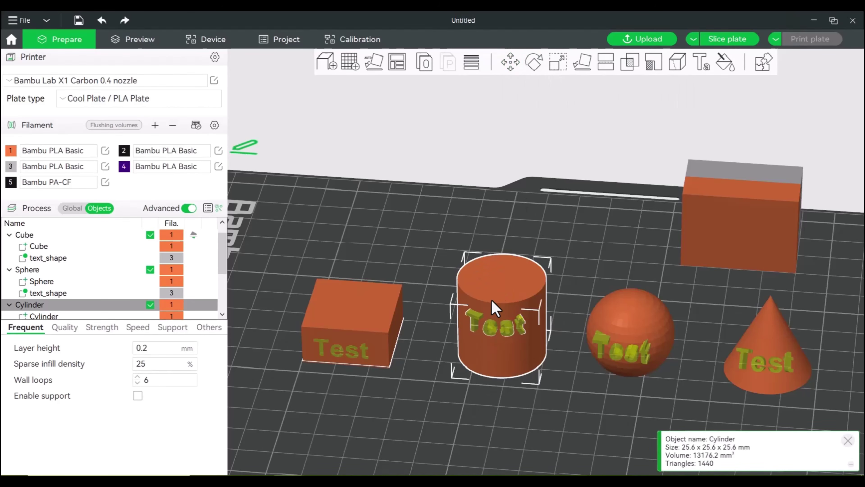
left_click(510, 63)
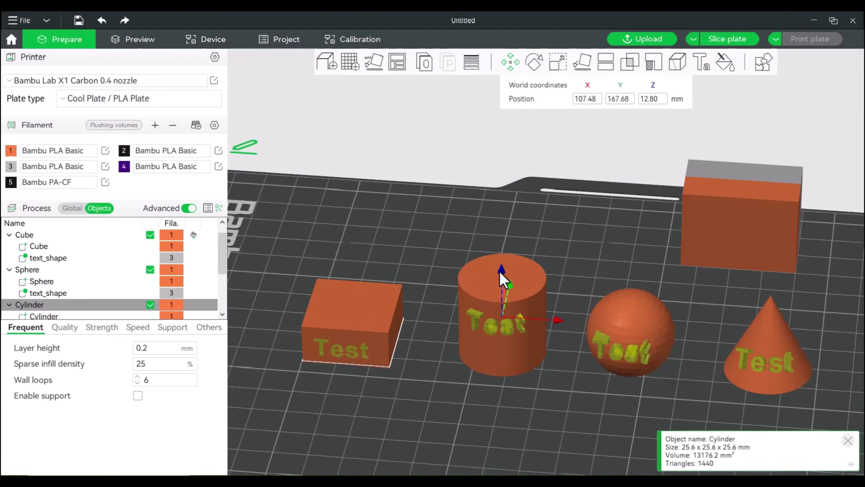
left_click_drag(499, 273, 514, 322)
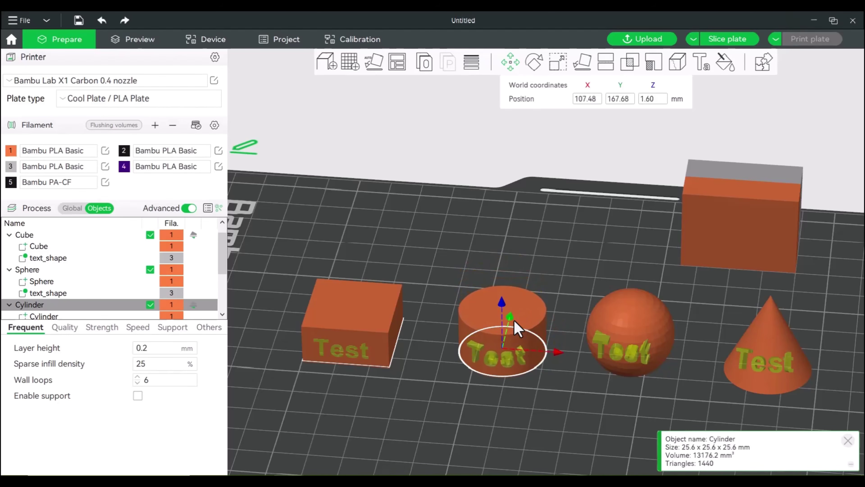
- Sink the sphere into the build plate to a Z position of about 2.68 mm
left_click(631, 313)
scroll(626, 286, "up", 5)
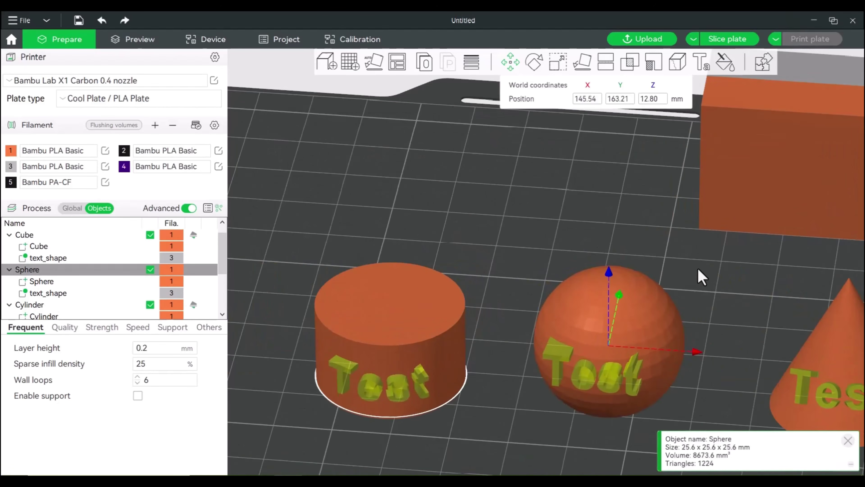
mouse_move(697, 270)
left_mouse_down()
mouse_move(652, 229)
mouse_move(694, 291)
mouse_move(690, 283)
left_mouse_up()
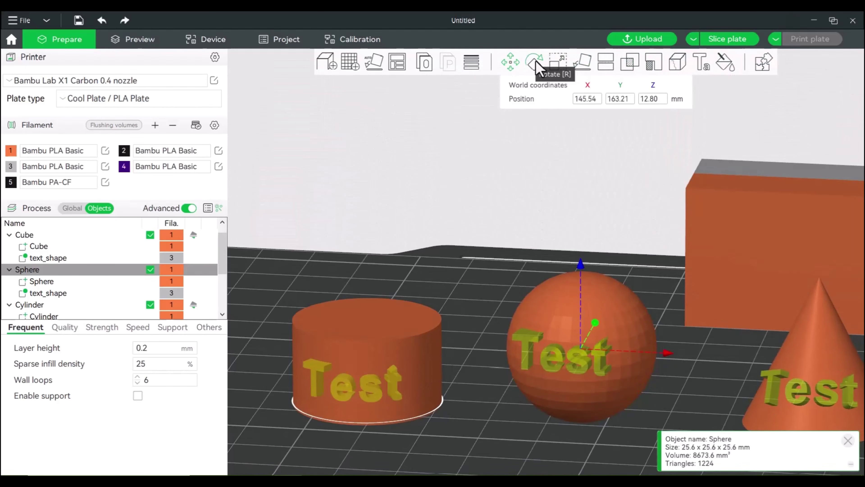
left_click(517, 66)
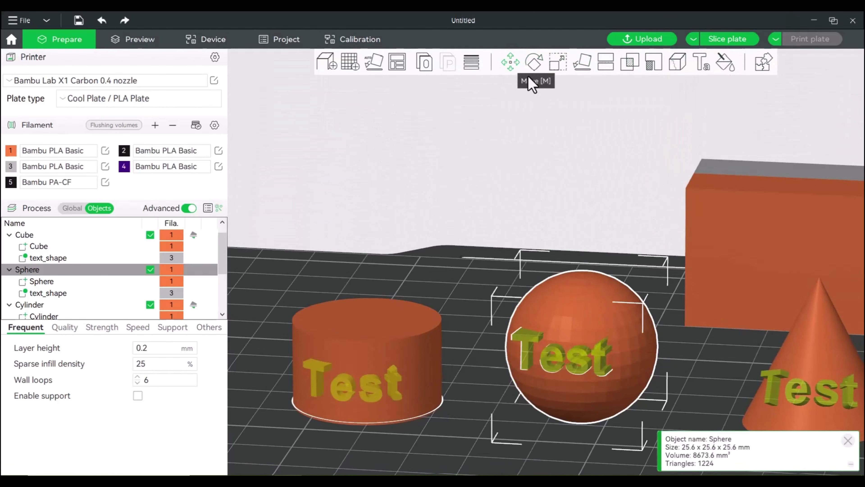
left_click(512, 62)
left_click_drag(583, 273, 582, 336)
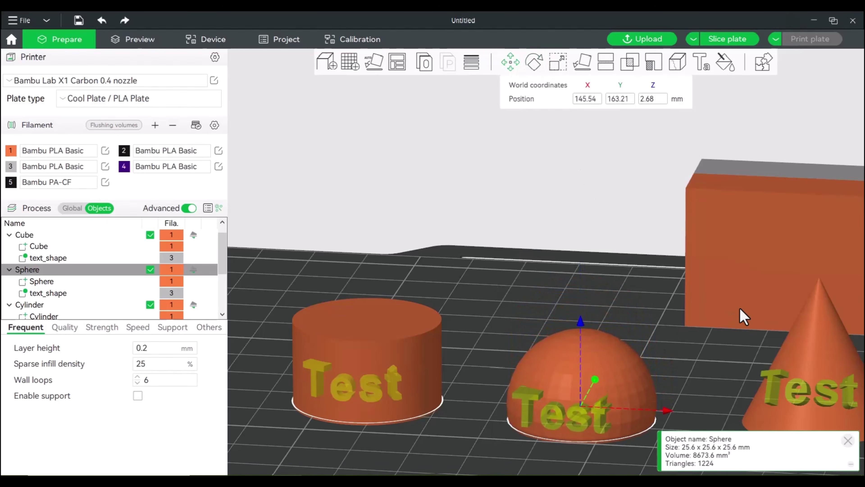
- Sink the cone into the build plate to a Z position of about 8.52 mm
right_click_drag(740, 309, 638, 303)
left_click(720, 337)
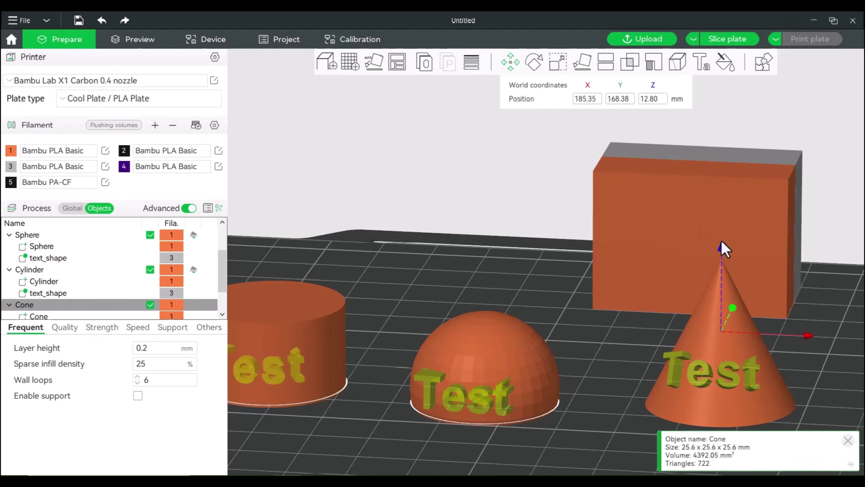
left_click_drag(722, 248, 721, 280)
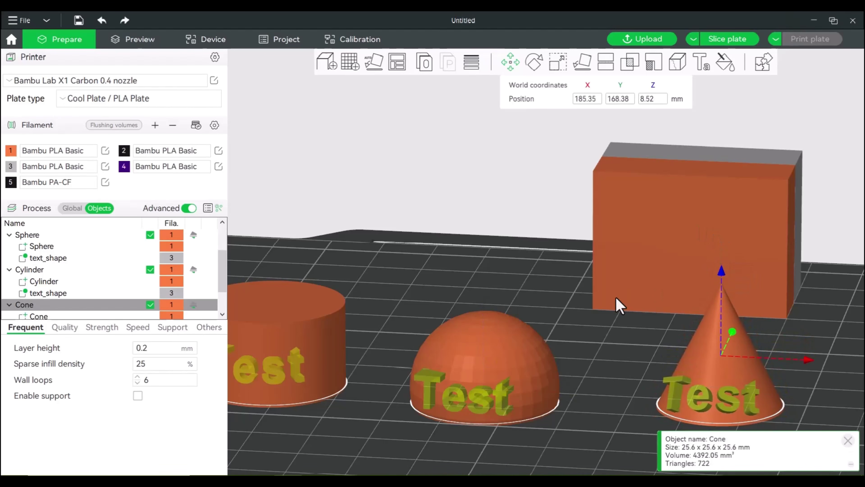
- Slice the plate and examine all four sunken shapes with their coloured text in the preview
left_click(715, 40)
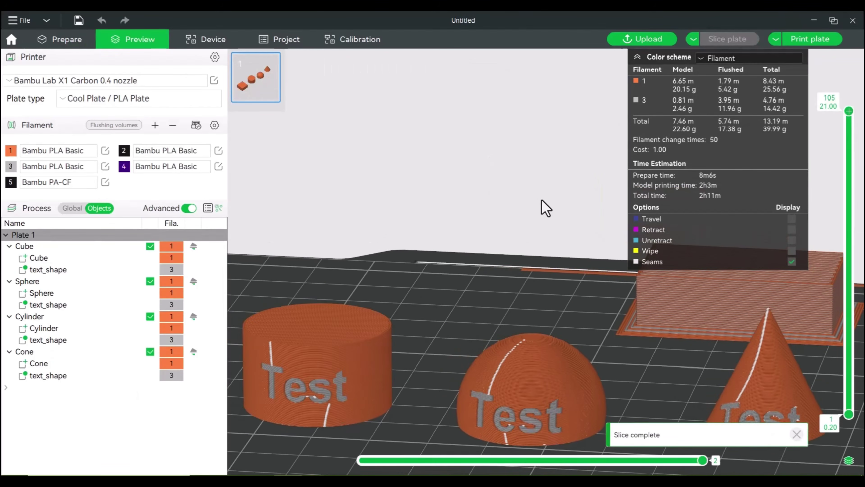
scroll(541, 198, "down", 3)
scroll(482, 195, "down", 1)
middle_click_drag(488, 193, 558, 208)
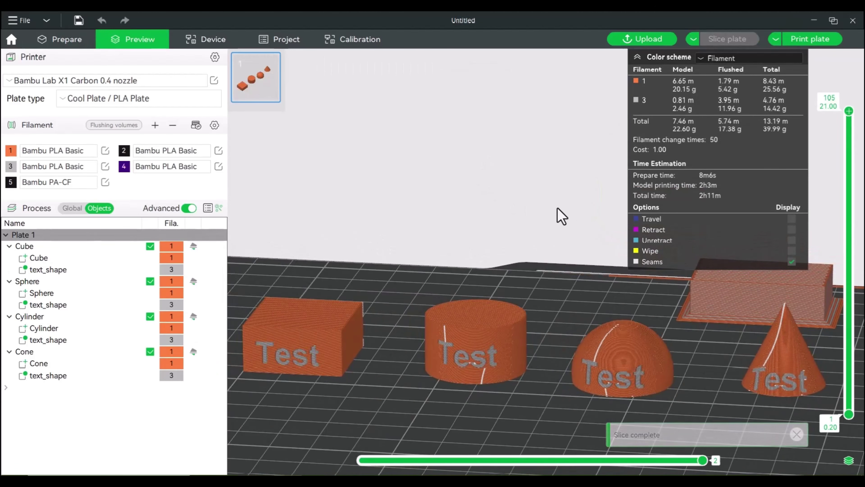
scroll(545, 222, "down", 2)
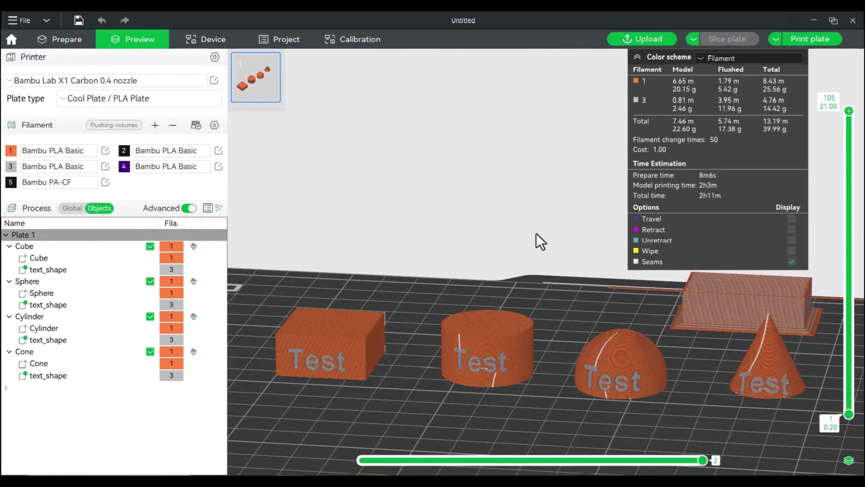